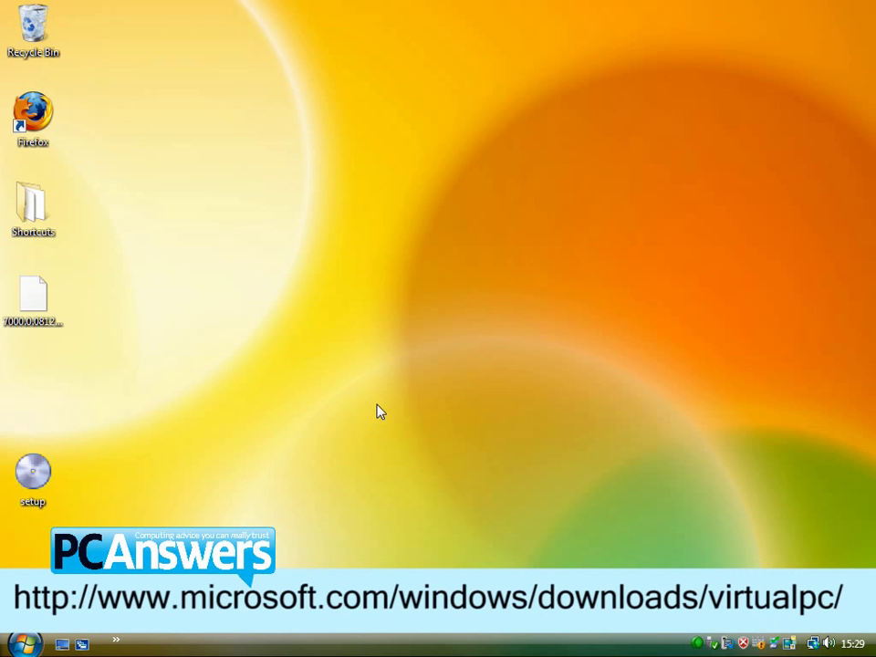
- Search the computer for "virt" and launch Microsoft Virtual PC
click(40, 301)
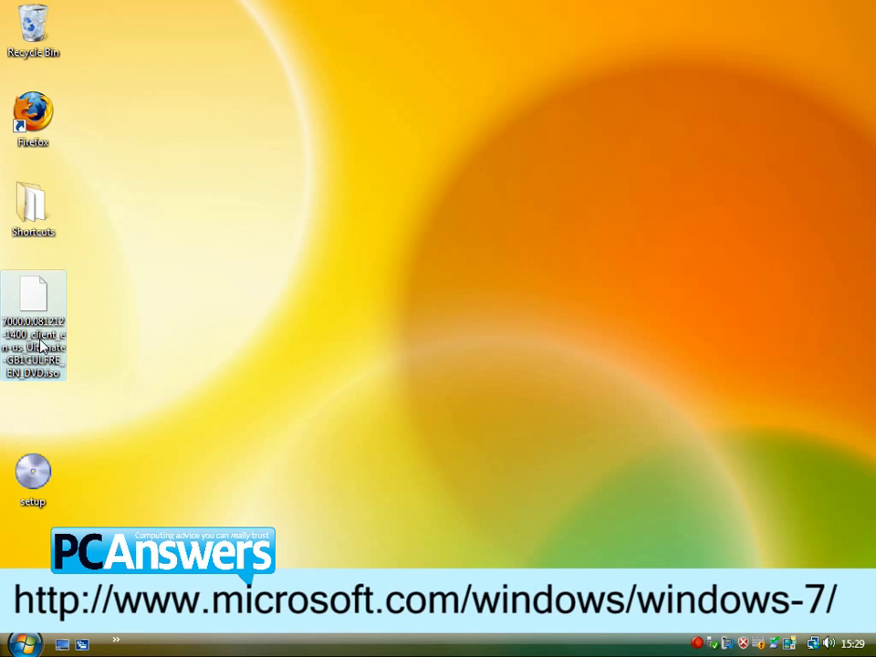
click(25, 643)
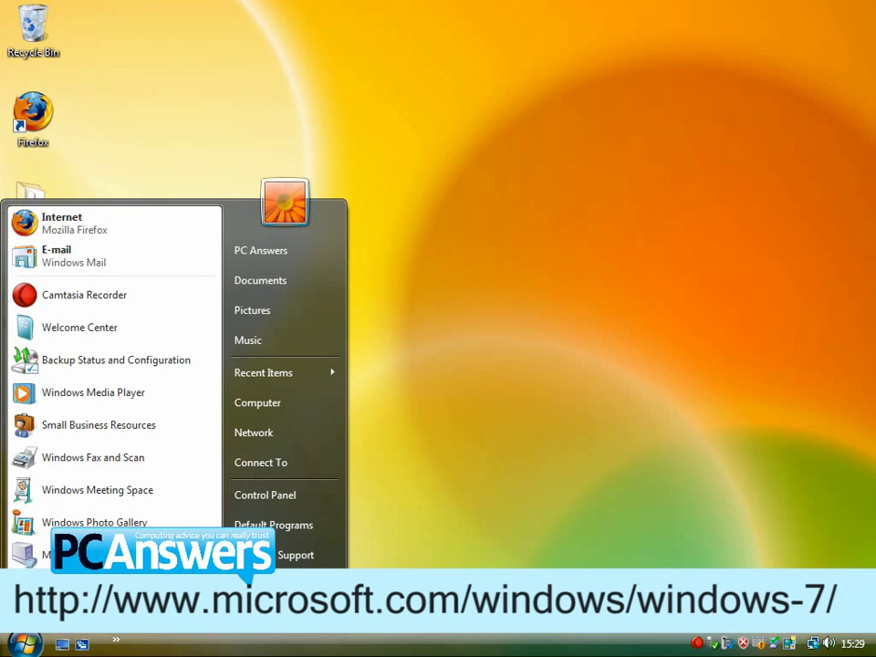
text(Sear)
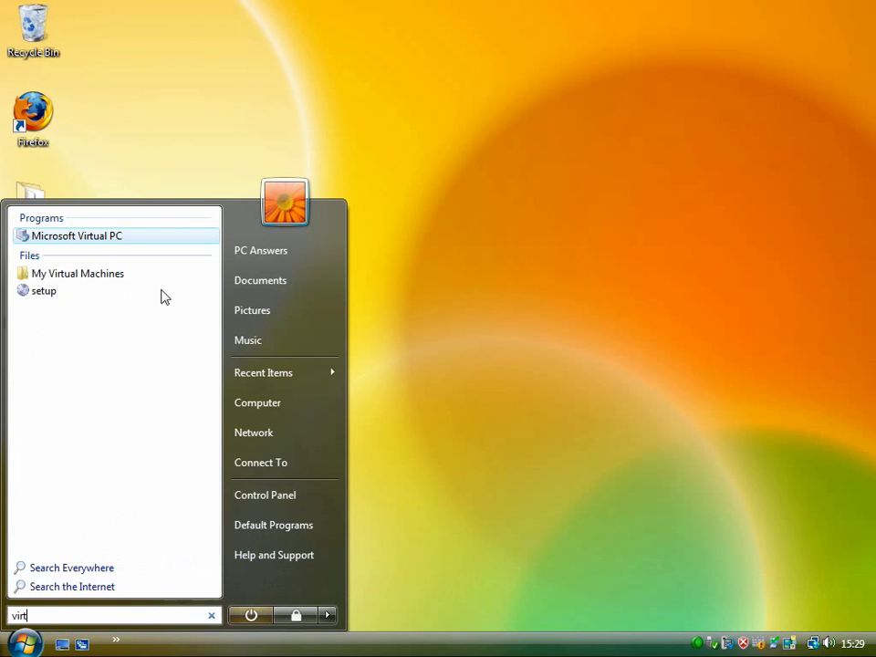
click(102, 245)
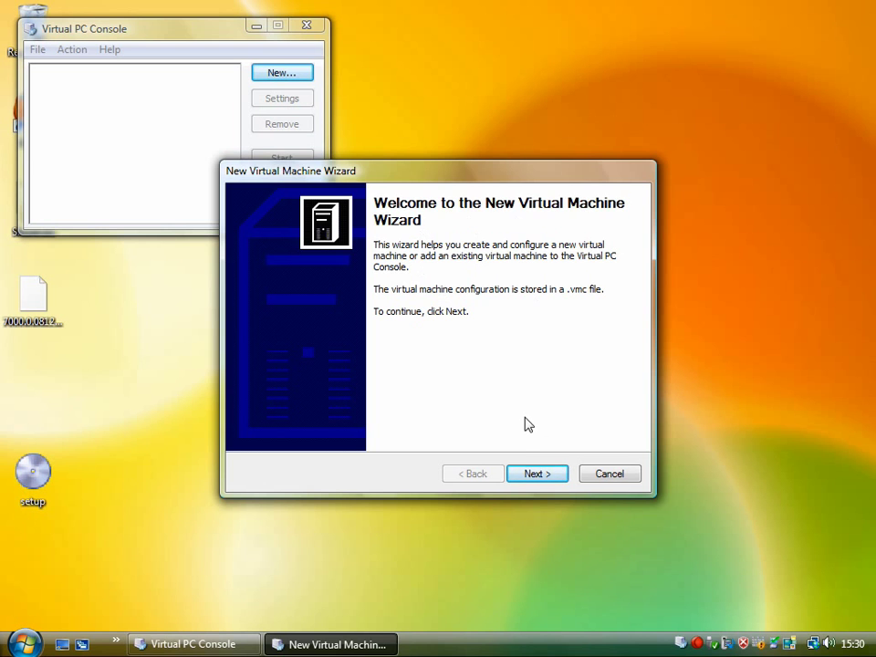
- Choose to create a new virtual machine and name it "windows 7" in the default location
click(533, 475)
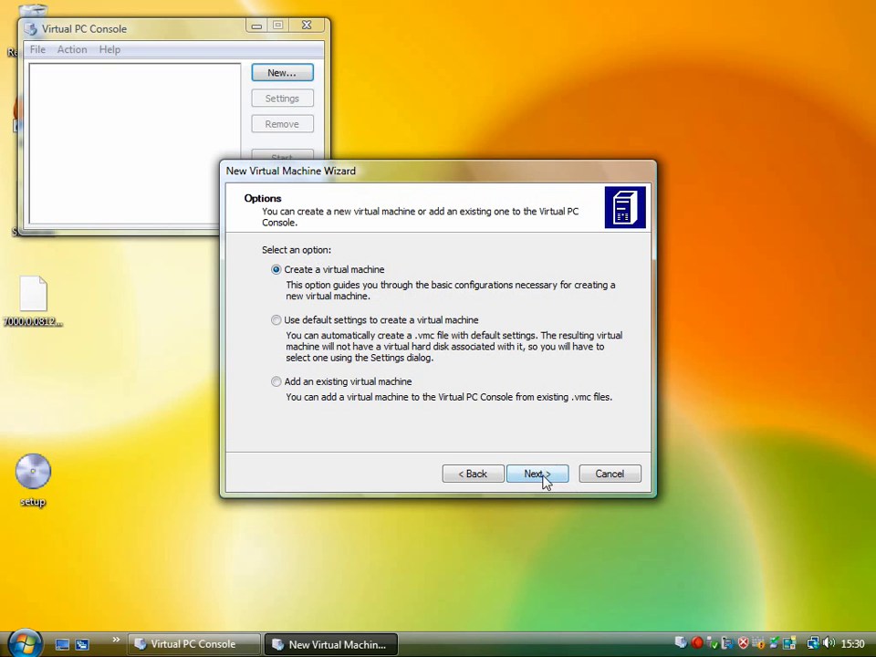
click(546, 477)
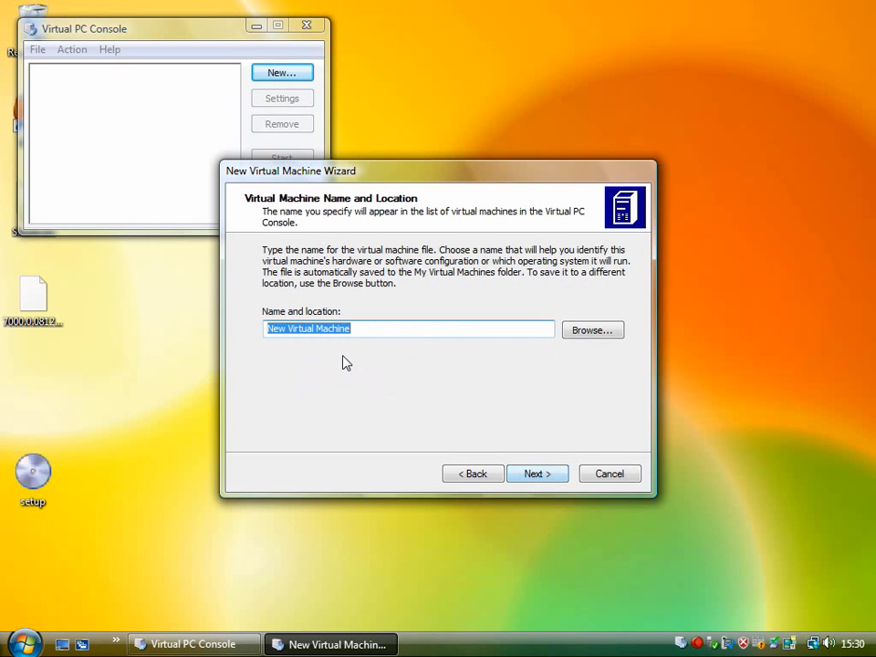
text(windows 7)
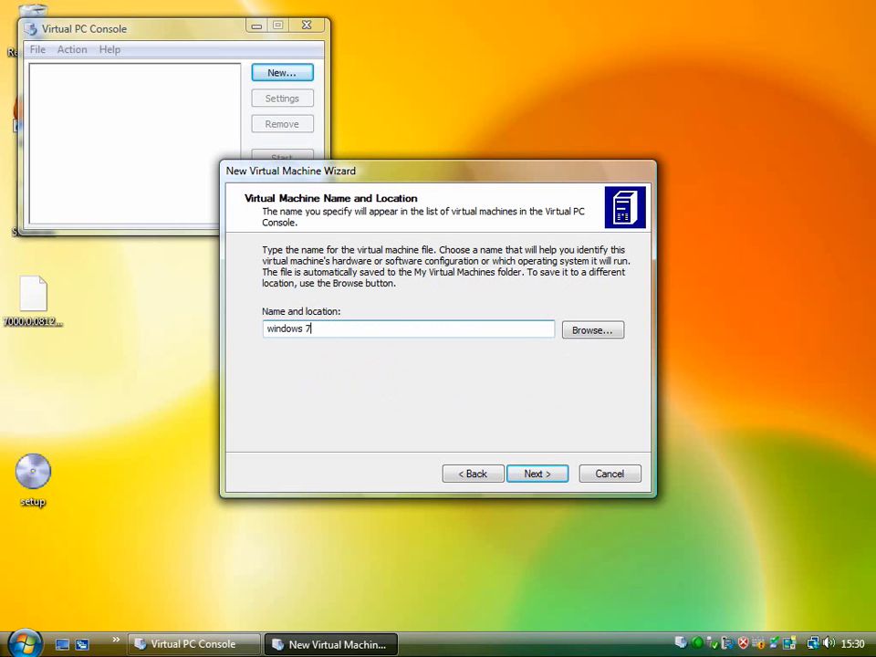
click(538, 476)
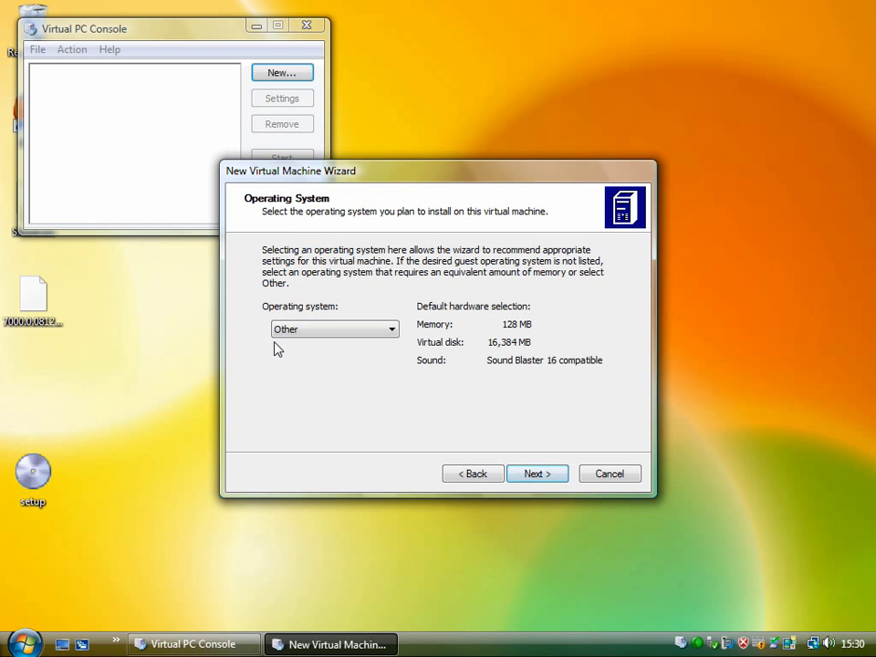
- Keep Other as the virtual machine's operating system and continue to the memory settings
click(393, 332)
click(396, 340)
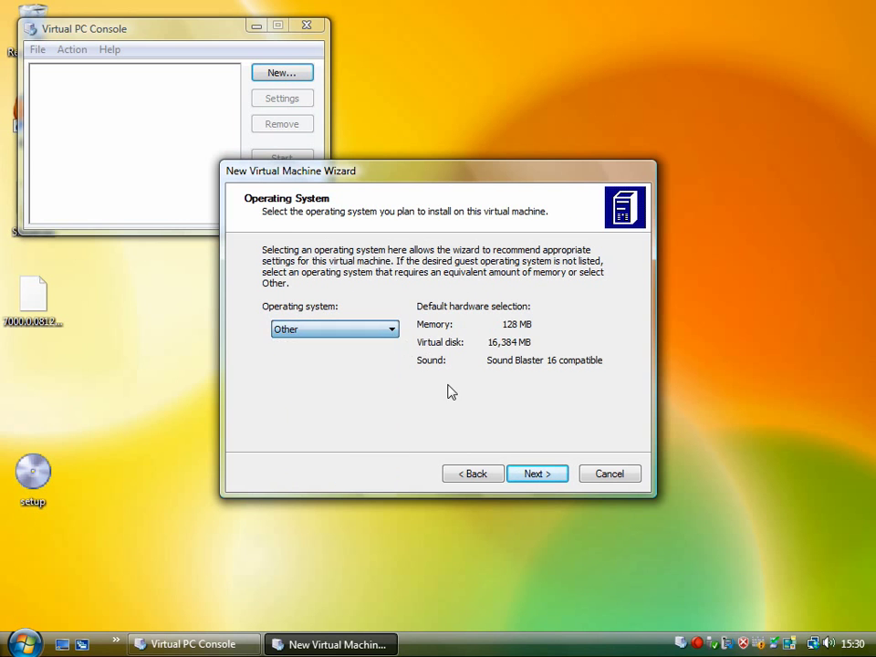
click(556, 474)
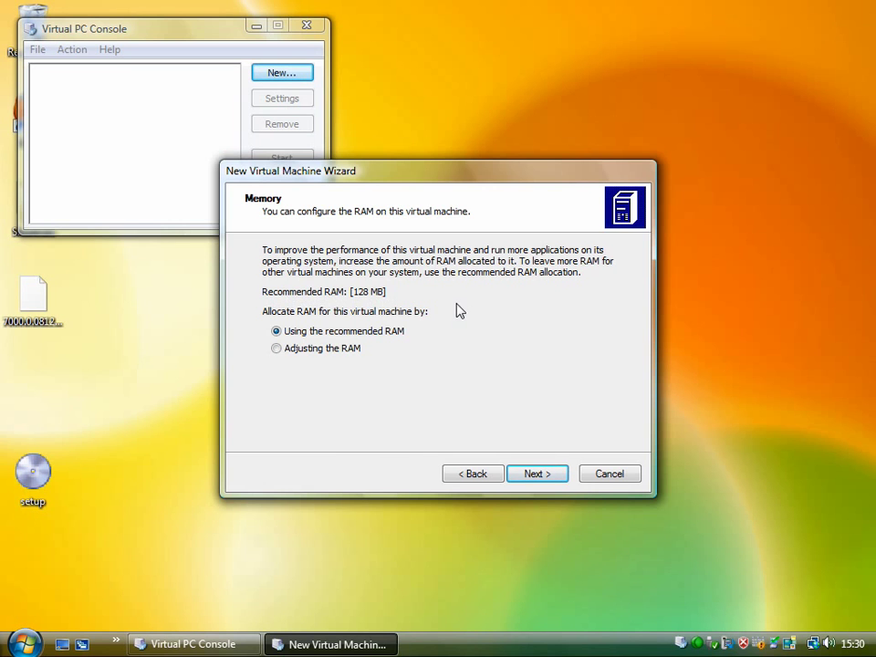
- Adjust the virtual machine's RAM manually to 994 MB and continue to the hard disk options
click(278, 350)
drag(323, 402, 473, 411)
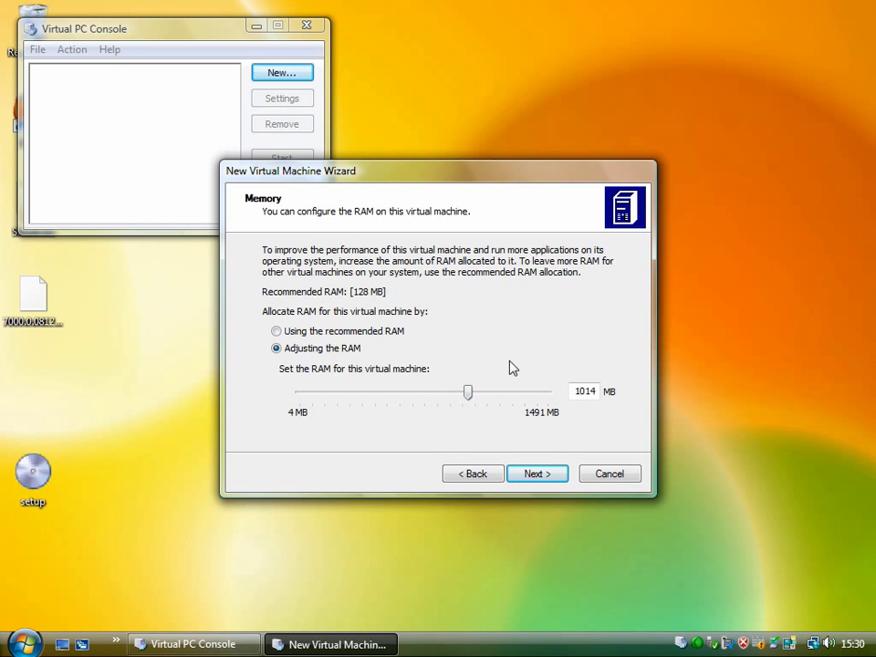
mouse_move(469, 399)
mouse_down()
mouse_move(454, 401)
mouse_move(466, 407)
mouse_up()
click(553, 475)
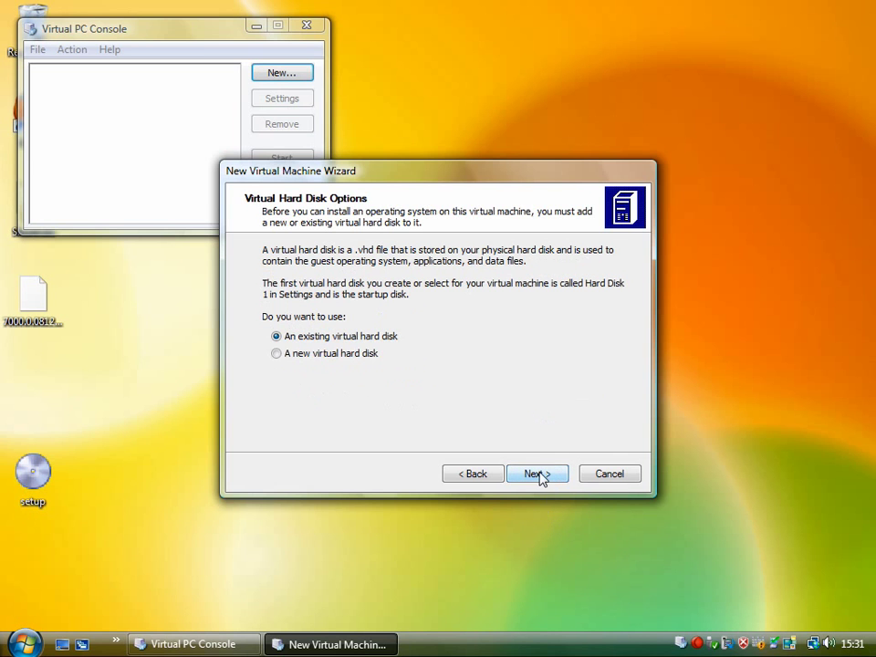
- Add a new virtual hard disk with the default location and 16384 MB size, and finish creating the virtual machine
click(277, 355)
click(531, 475)
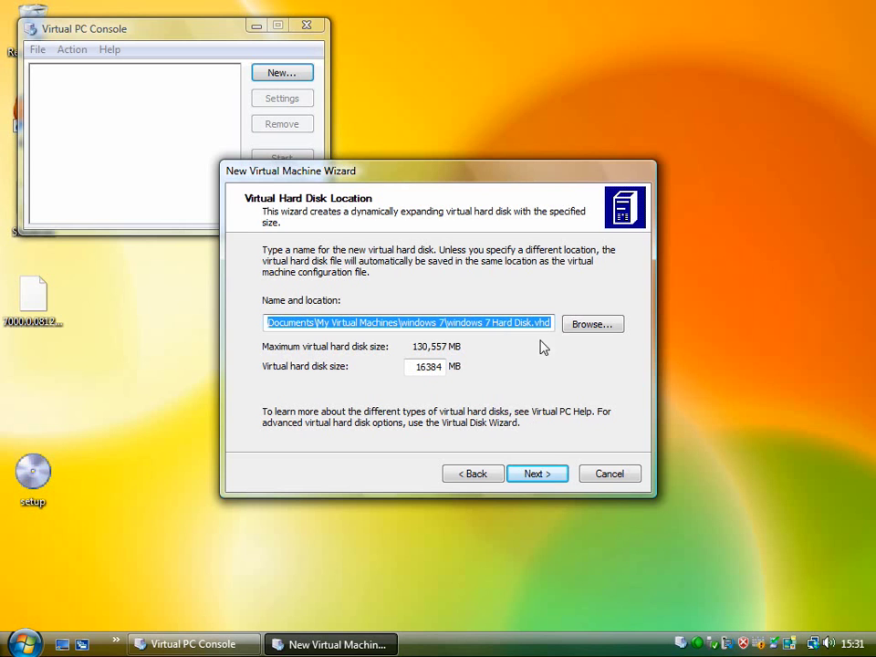
click(541, 479)
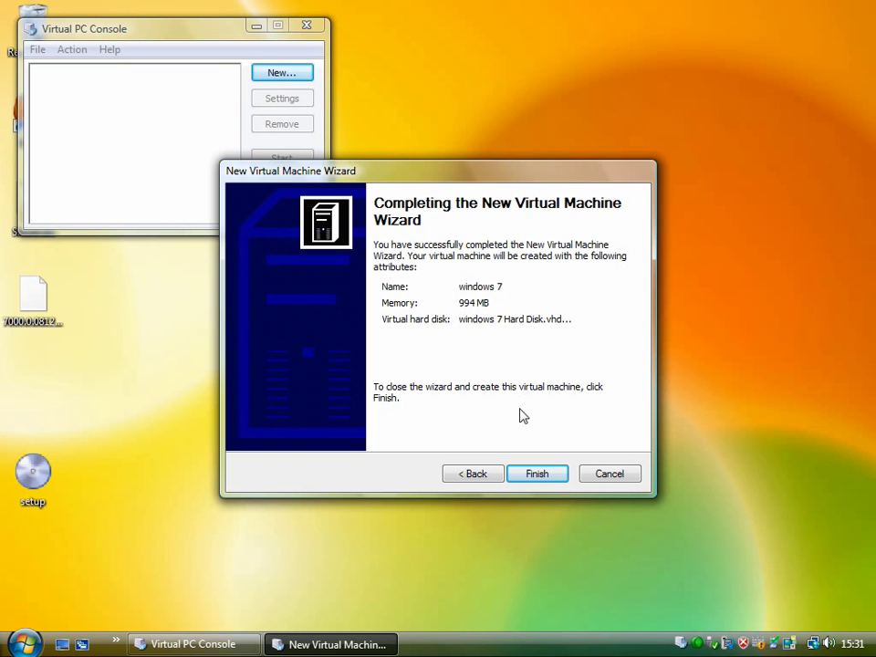
click(541, 478)
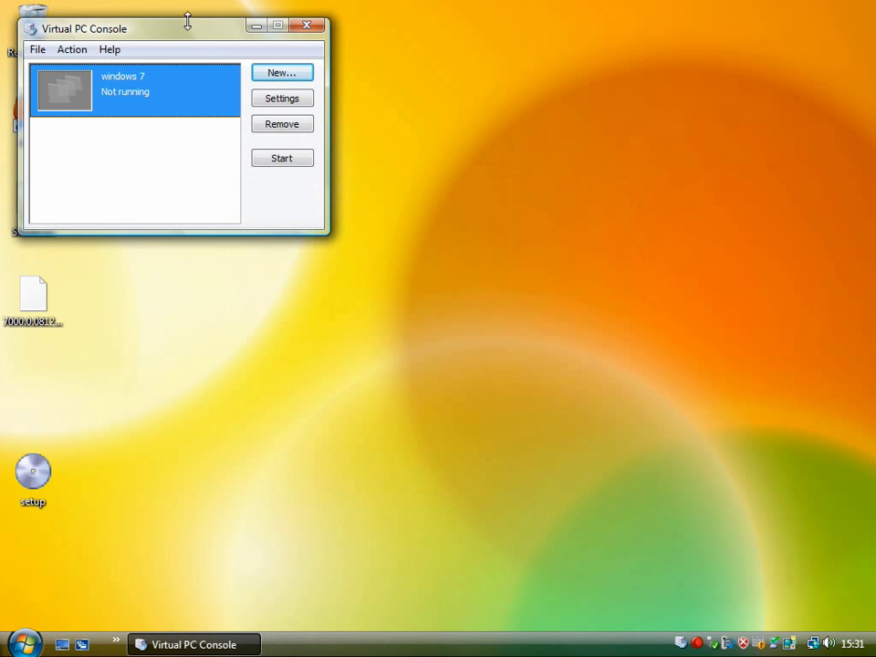
- Move the Virtual PC Console clear of the desktop icons and start the windows 7 virtual machine
drag(188, 26, 309, 95)
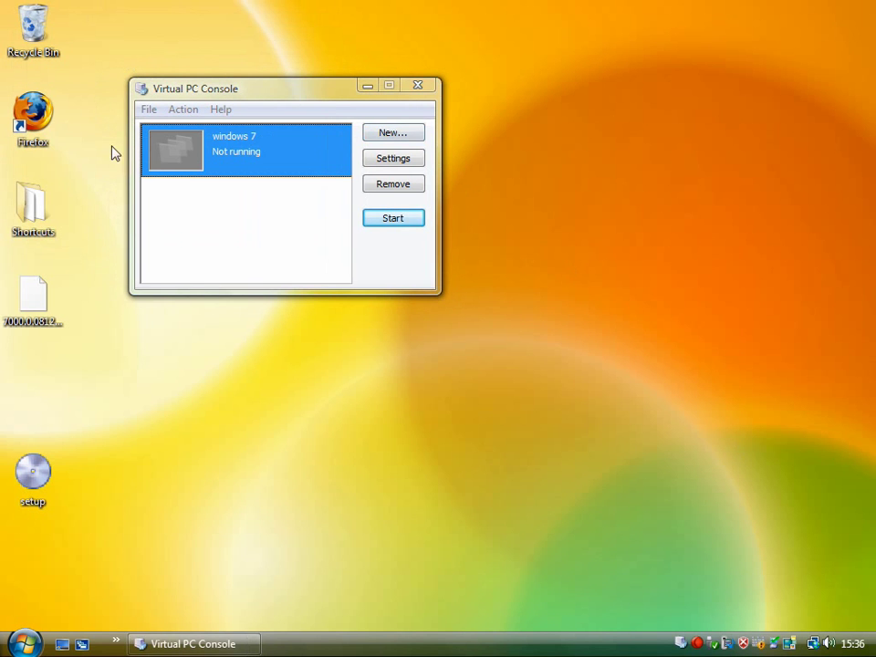
click(281, 94)
double_click(257, 155)
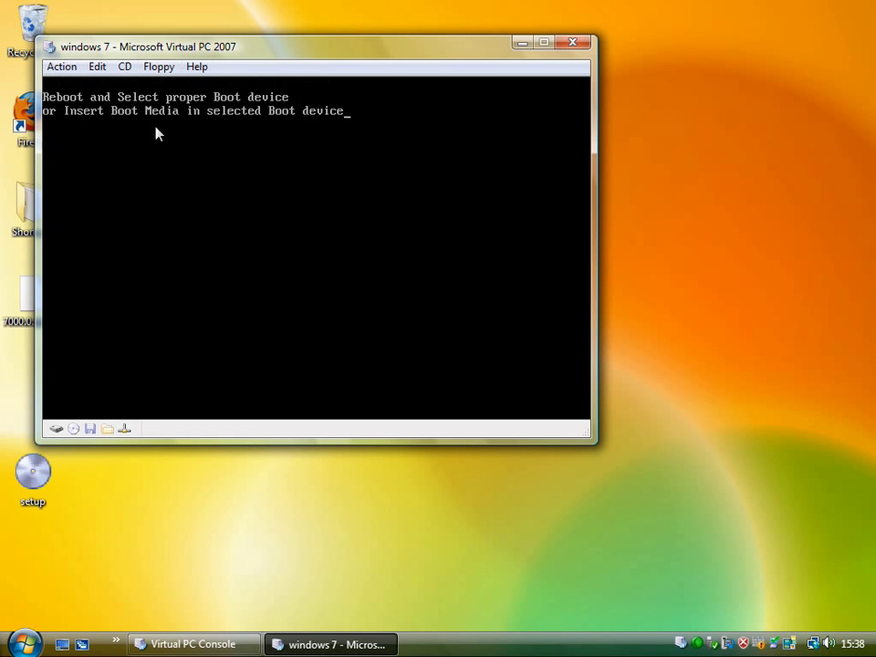
- Capture the 7000.0.081212-1400 client ISO image from the desktop as the virtual machine's CD
click(126, 68)
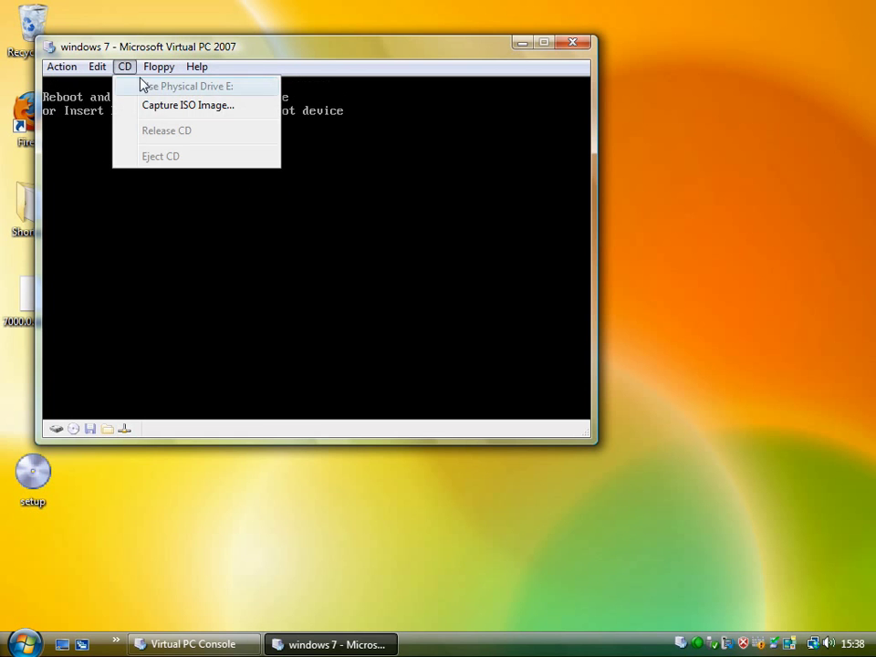
click(188, 106)
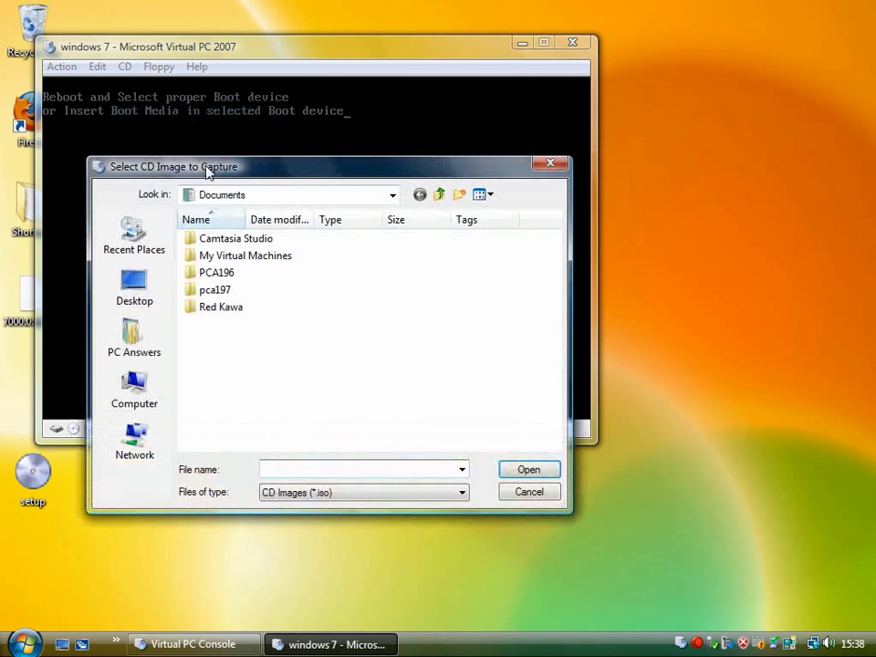
click(137, 291)
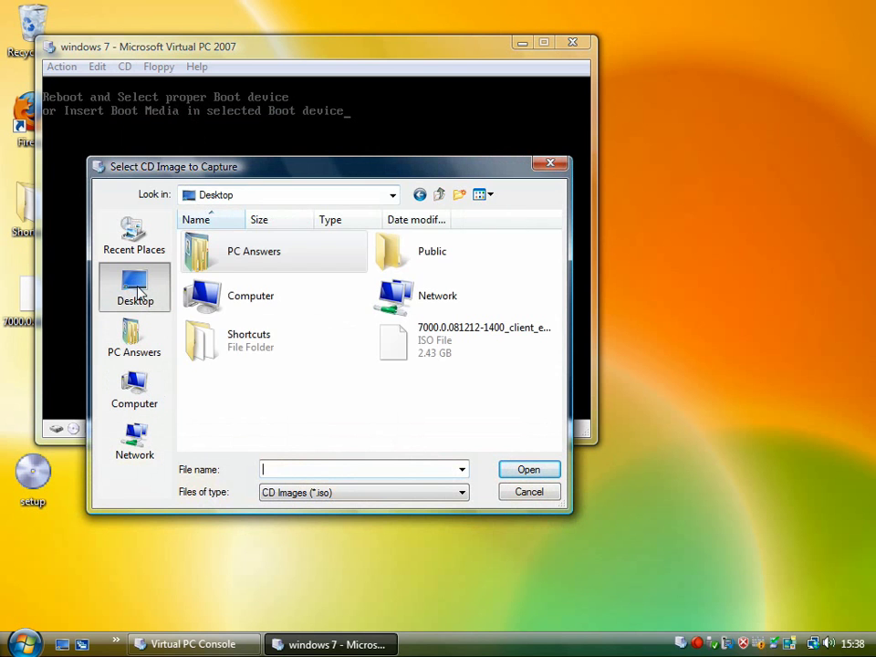
click(461, 342)
click(533, 472)
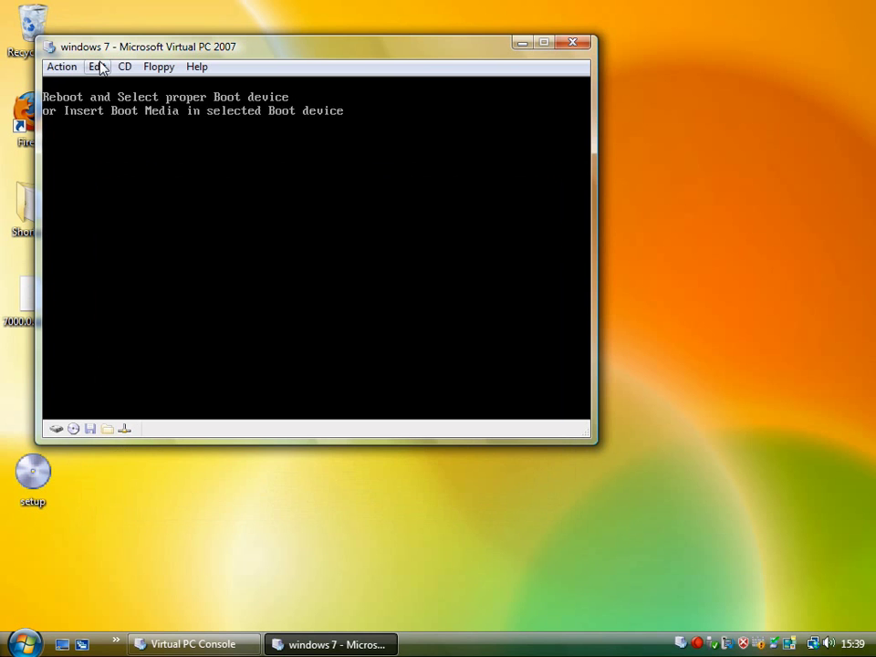
- Reset the windows 7 virtual machine so it boots from the captured ISO image
click(66, 69)
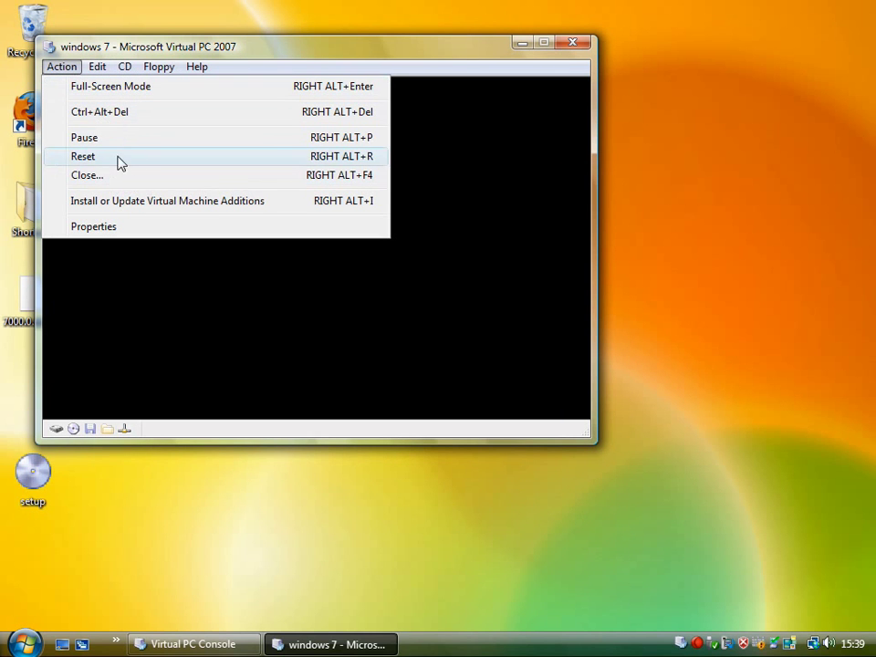
click(192, 160)
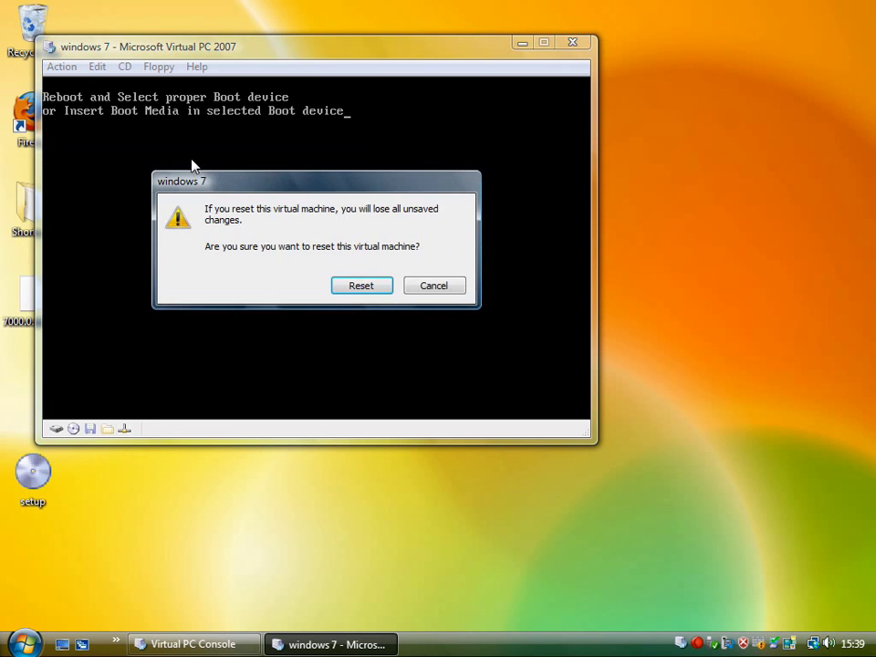
click(367, 290)
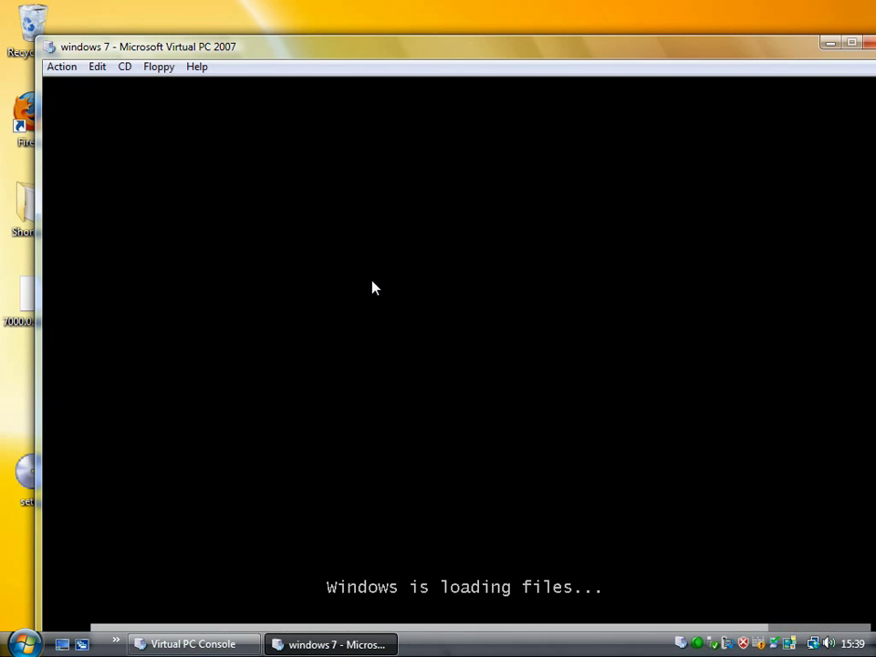
- Set the Windows 7 installer's time and currency format to English (United Kingdom) and continue
drag(526, 53, 499, 21)
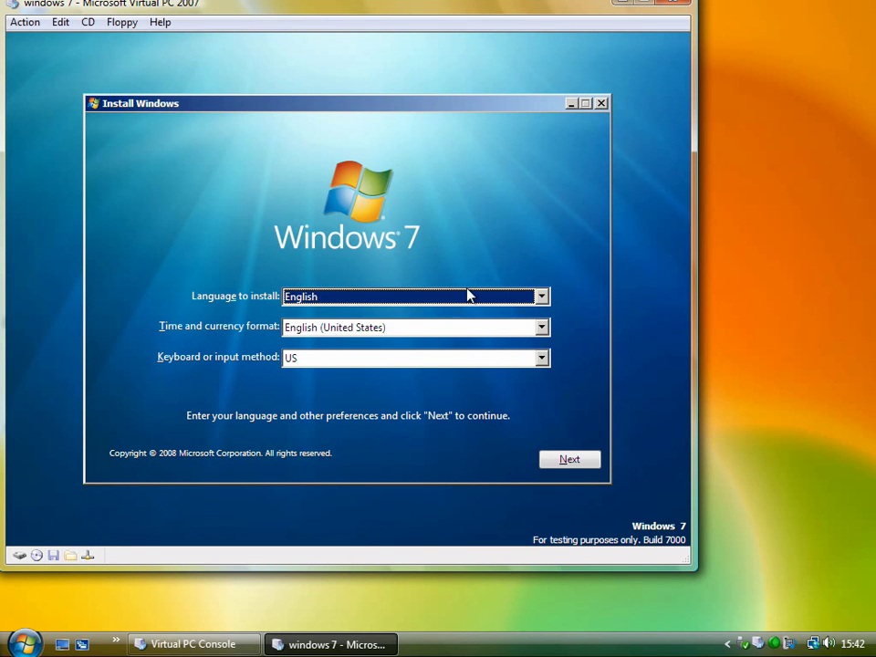
click(542, 331)
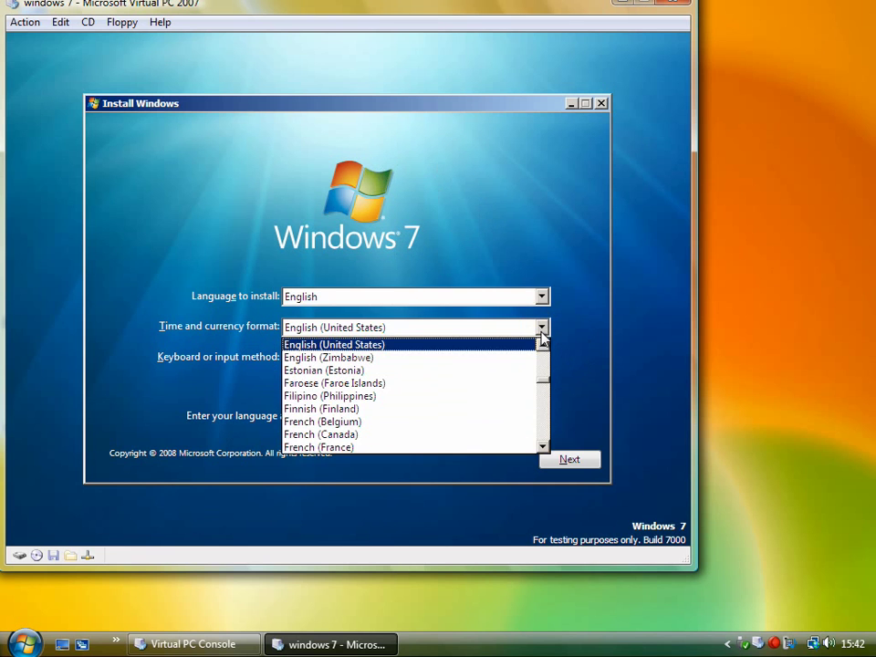
click(542, 346)
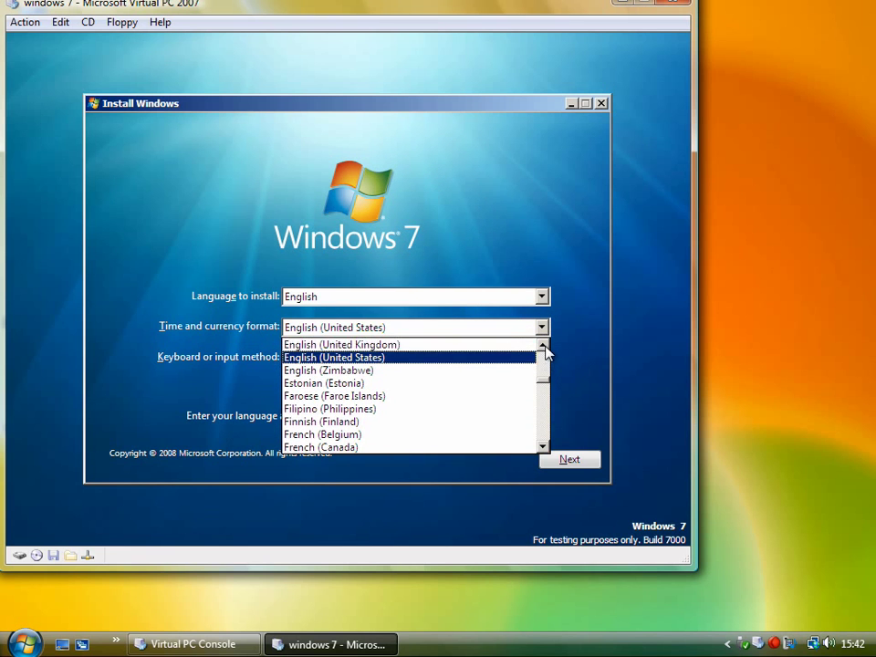
click(509, 347)
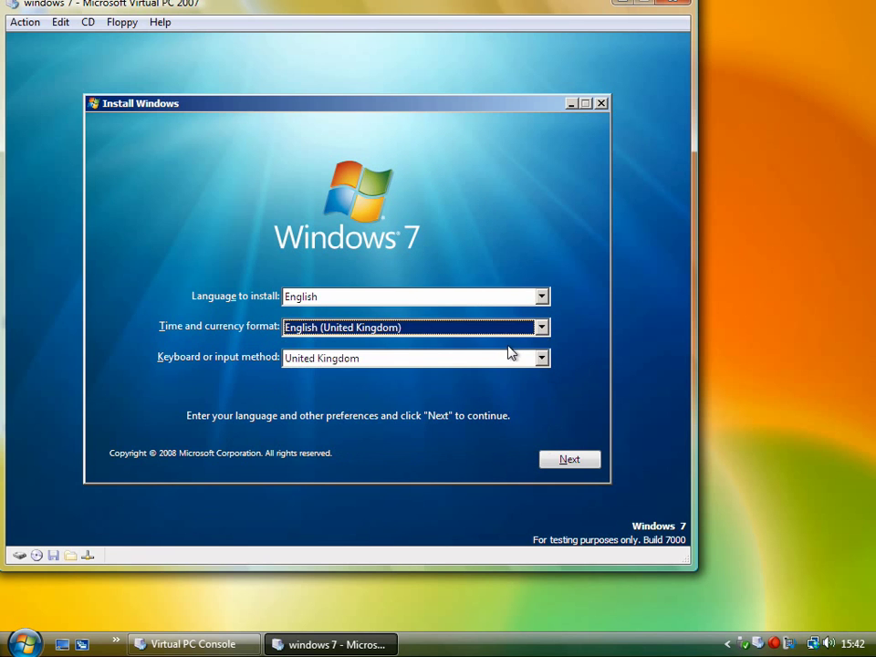
click(585, 466)
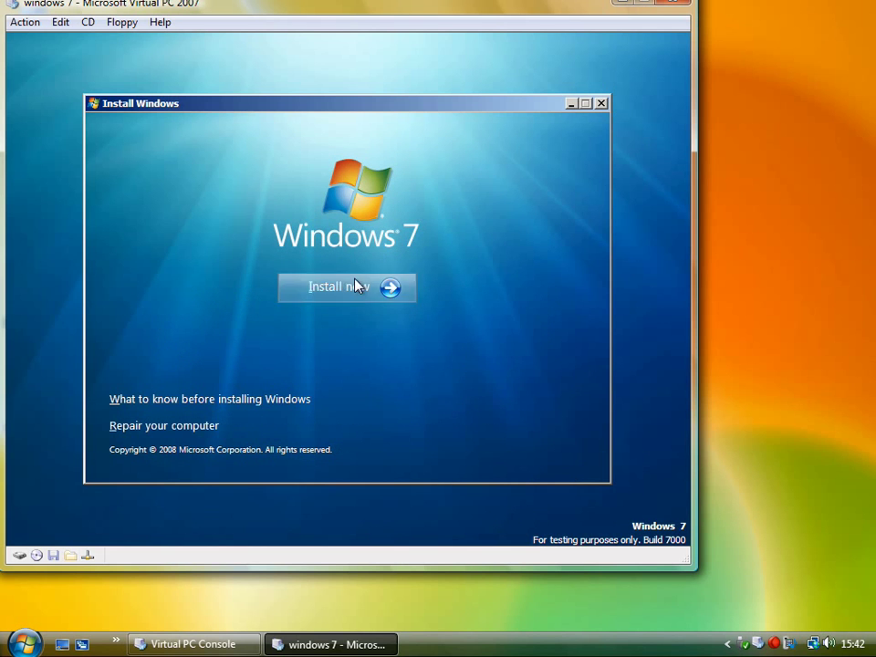
- Start the Windows 7 installation and accept the license terms
click(372, 295)
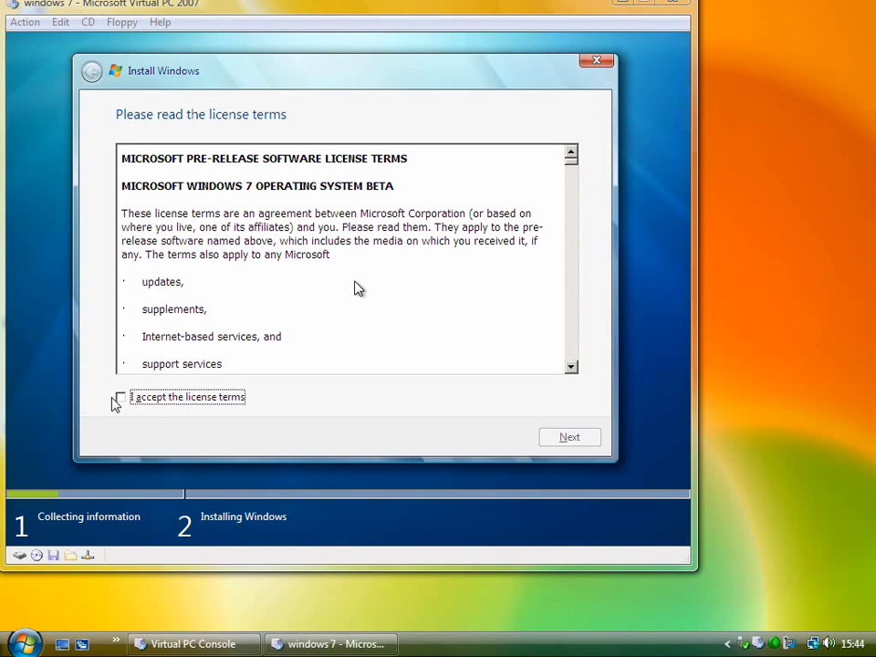
click(114, 399)
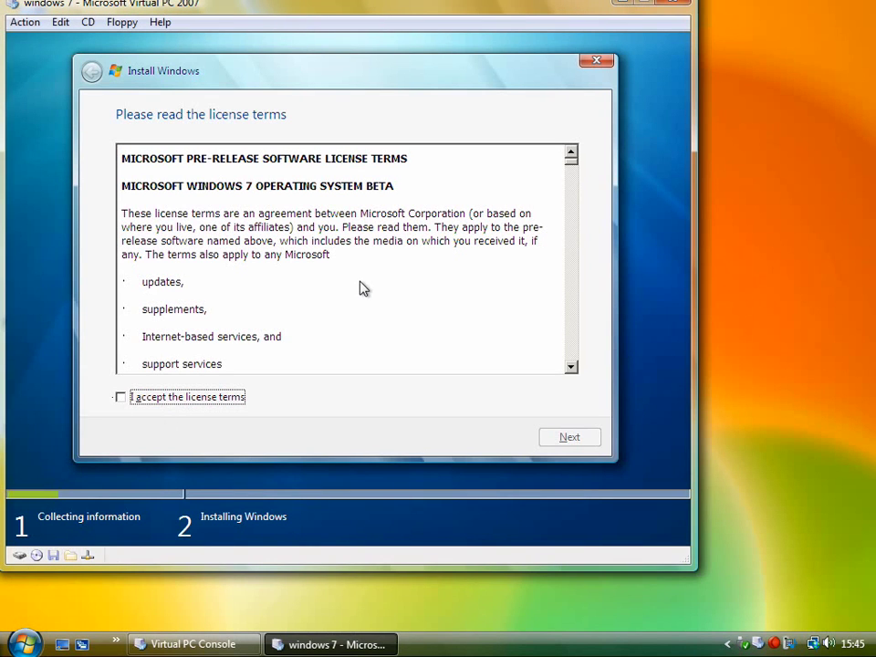
click(124, 399)
click(576, 446)
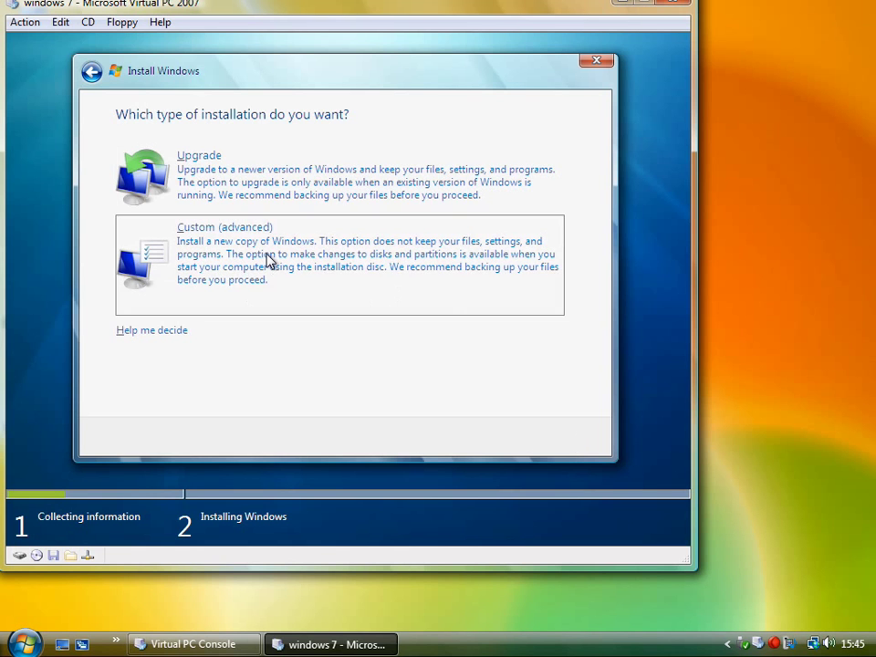
- Run a Custom (advanced) installation onto Disk 0 Unallocated Space, and reposition the virtual machine window for the Windows setup
click(271, 258)
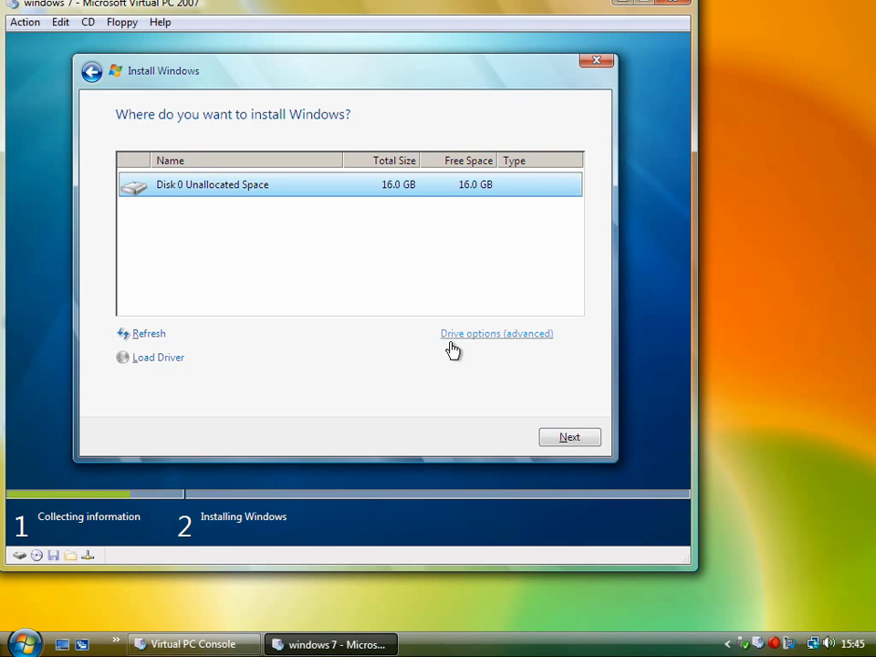
click(570, 439)
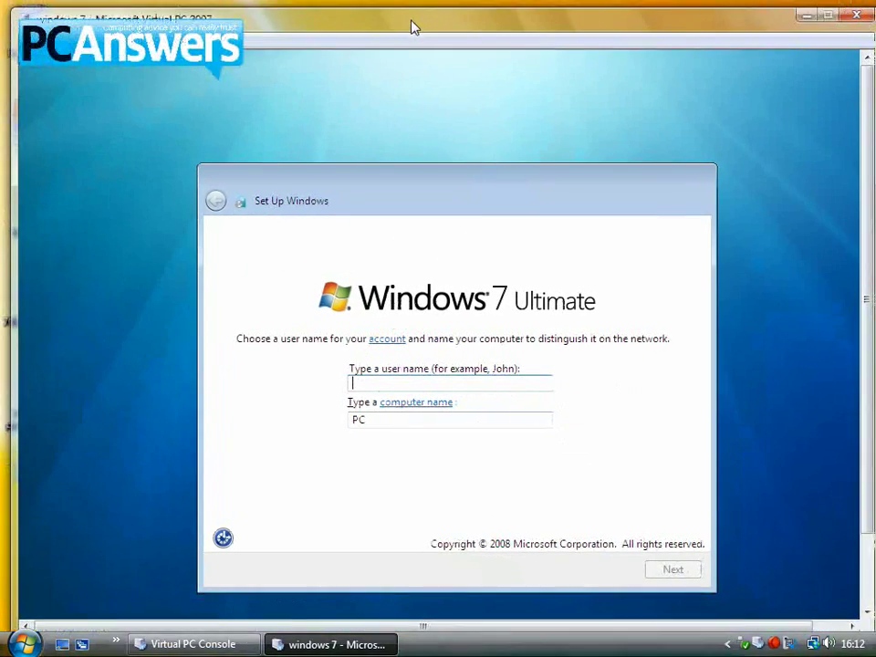
mouse_move(414, 28)
mouse_down()
mouse_move(413, 8)
mouse_move(432, 16)
mouse_move(400, 5)
mouse_move(493, 194)
mouse_move(399, 5)
mouse_move(418, 10)
mouse_move(408, 16)
mouse_up()
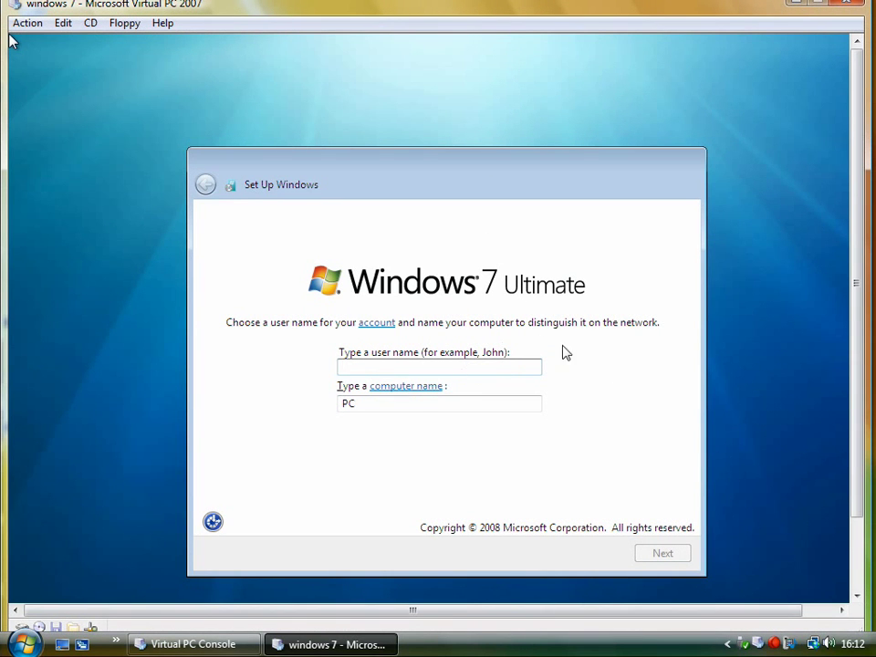
- Enter the account user name in the Windows 7 setup and continue without setting an account password
text(Tanya)
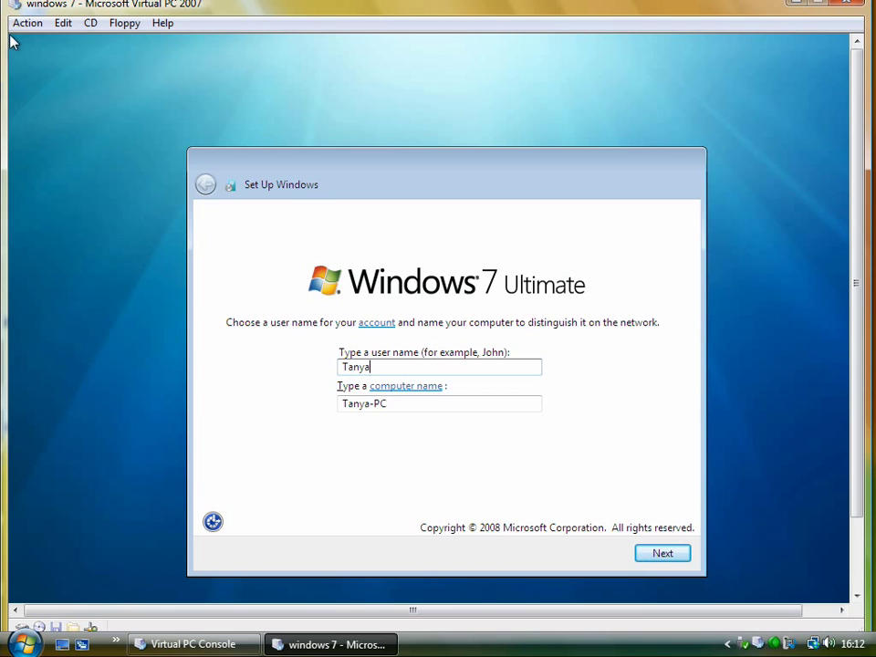
click(663, 555)
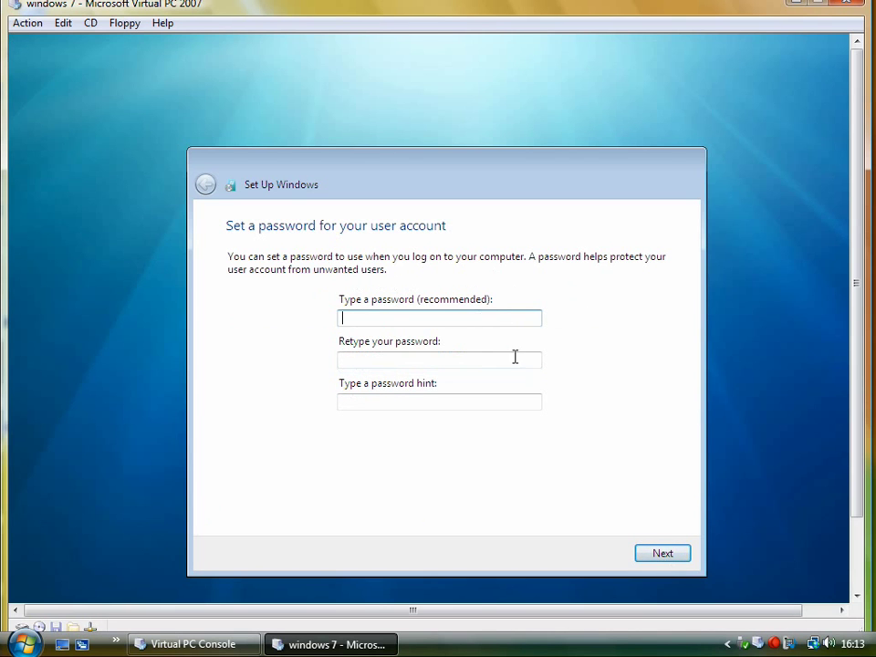
click(661, 554)
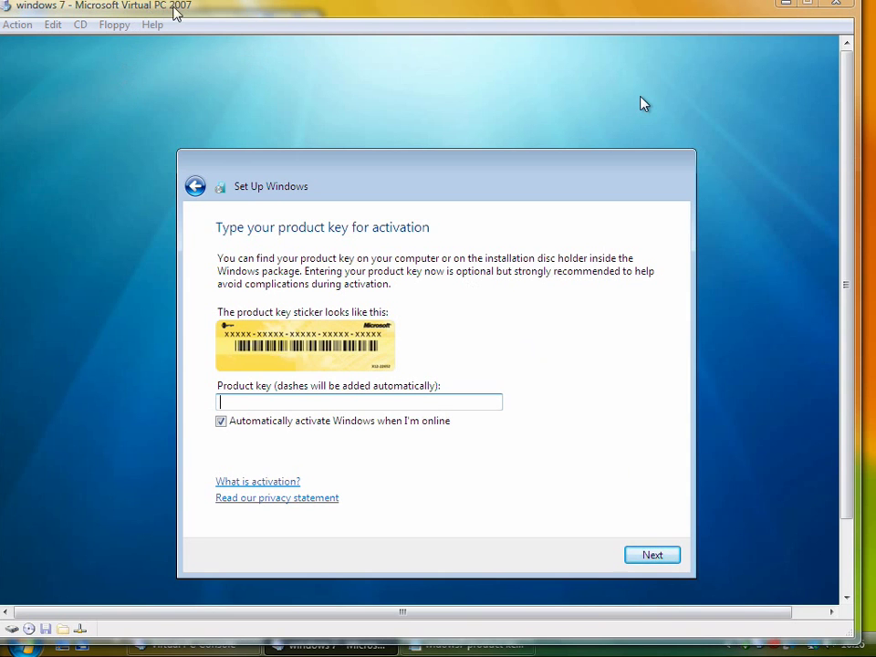
- Reposition the virtual machine window to read the key from the product key note, enter the Windows product key, and continue
drag(176, 10, 192, 104)
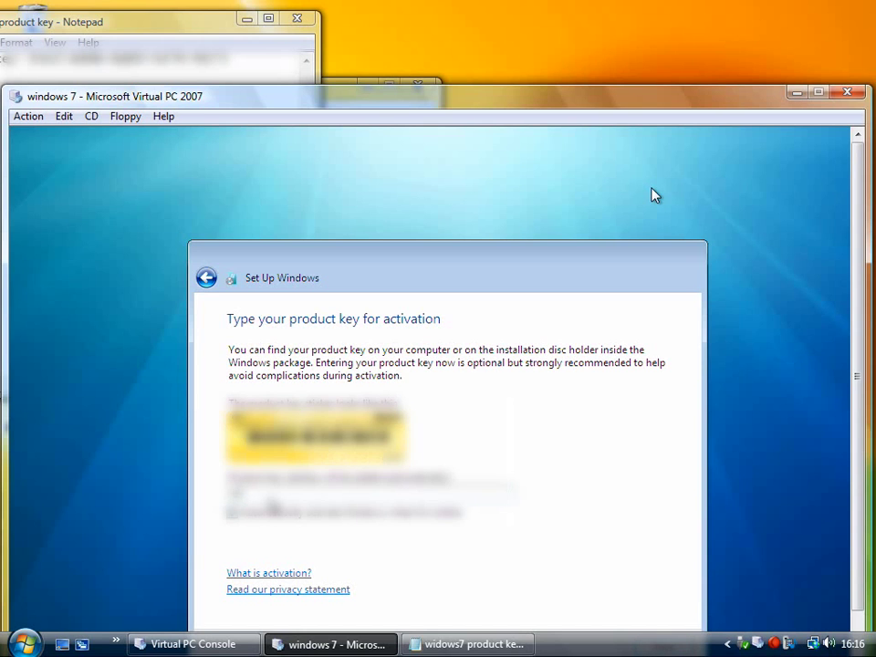
text(XXXXXXXX)
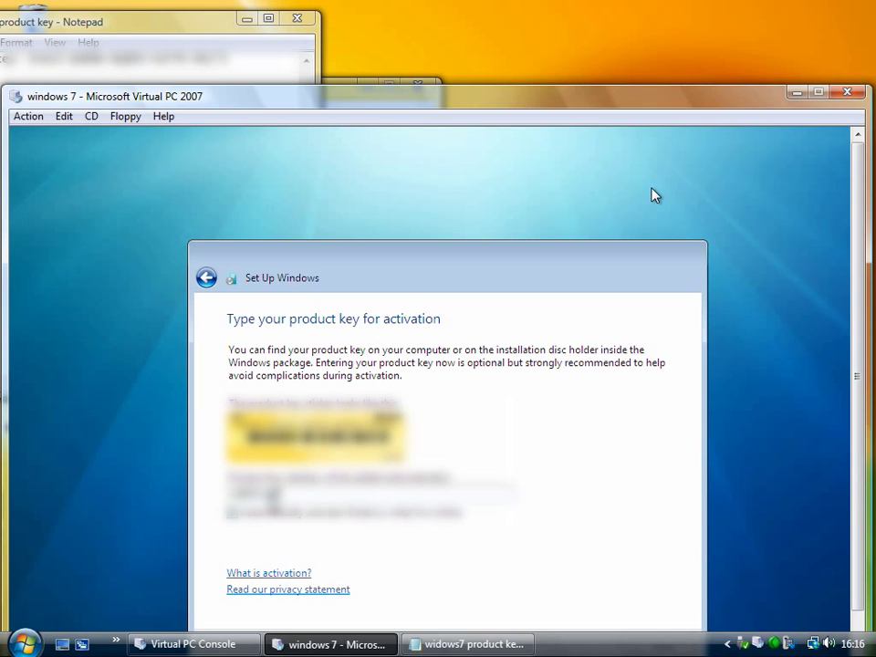
text(XXXXX)
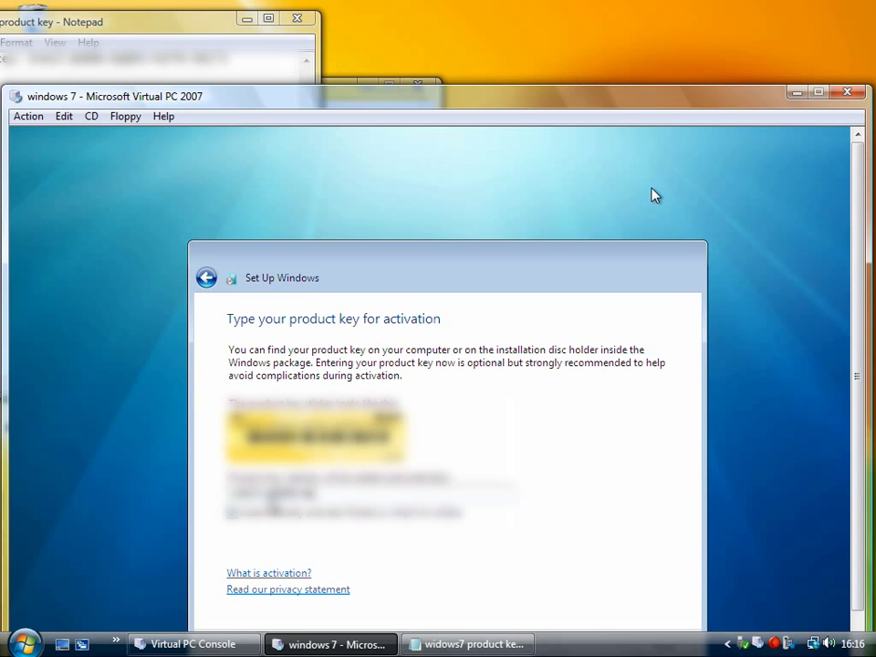
text(XXXXX)
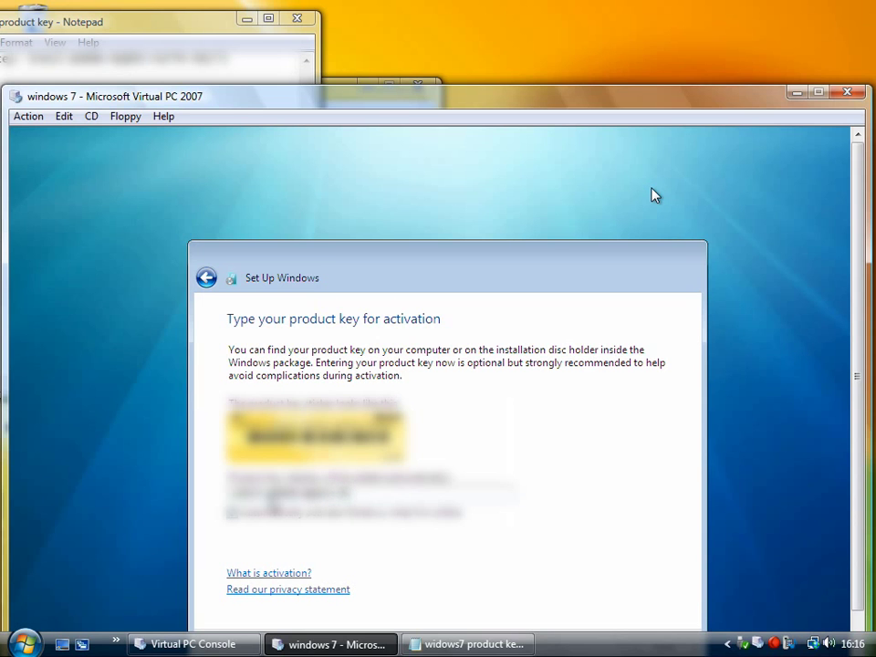
text(XXXX)
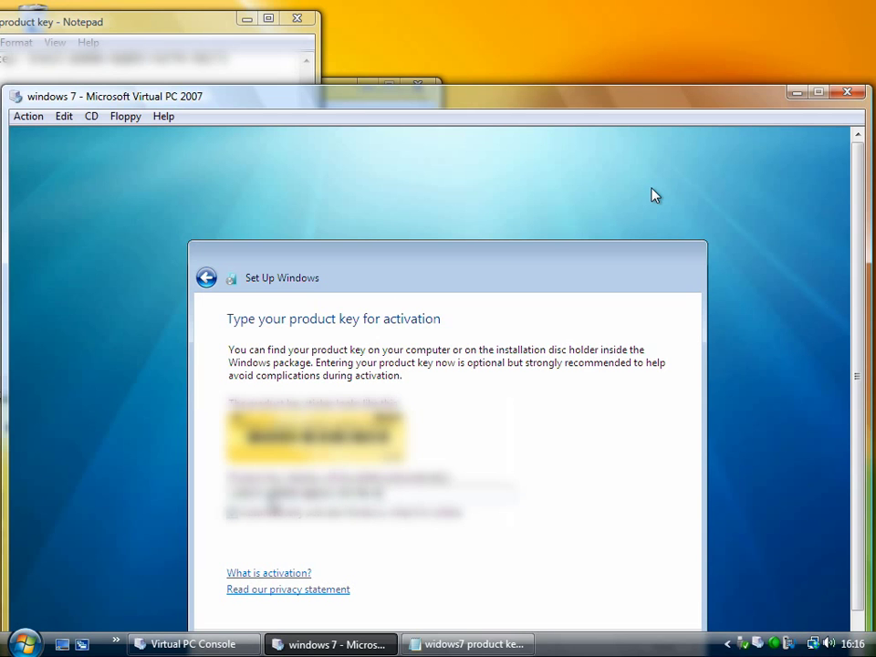
text(X)
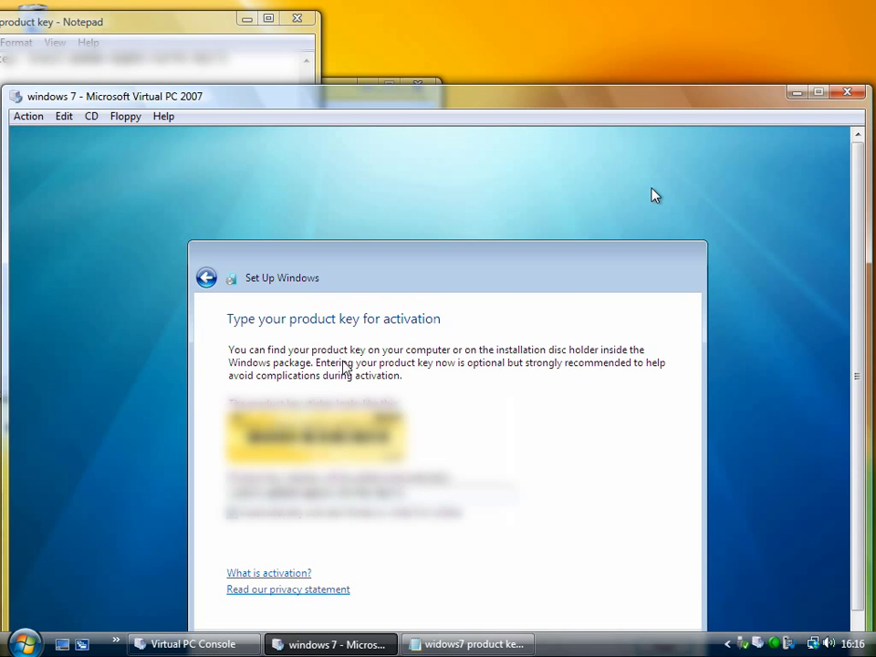
drag(484, 101, 485, 13)
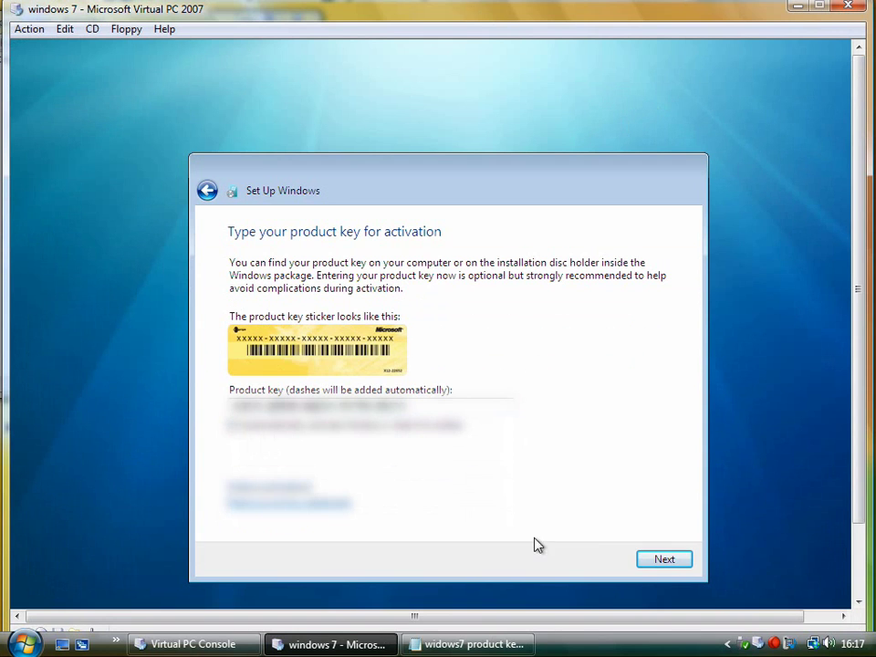
click(655, 562)
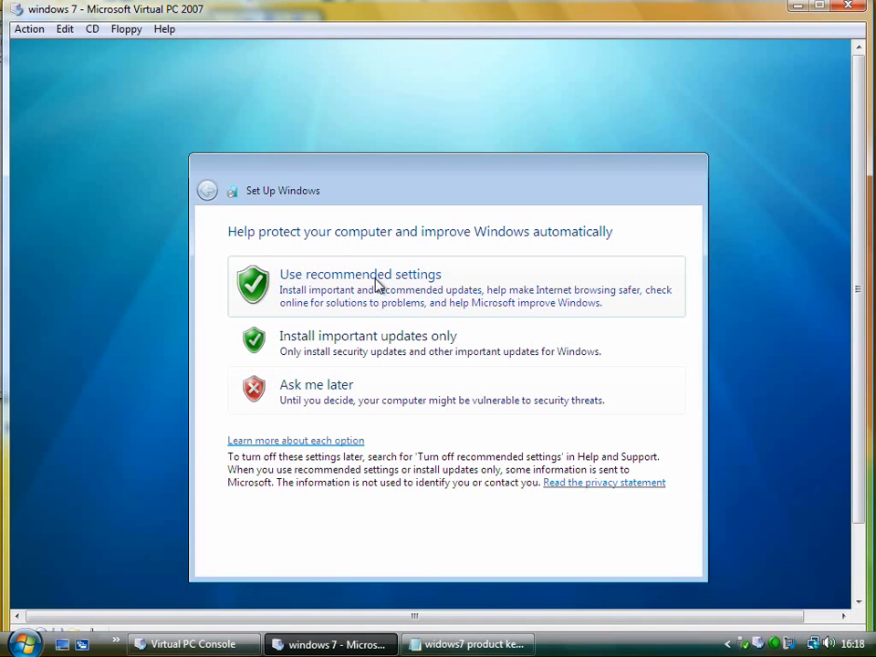
- Use the recommended protection settings and accept the (UTC) Dublin, Edinburgh, Lisbon, London time zone after looking through the alternatives
click(291, 287)
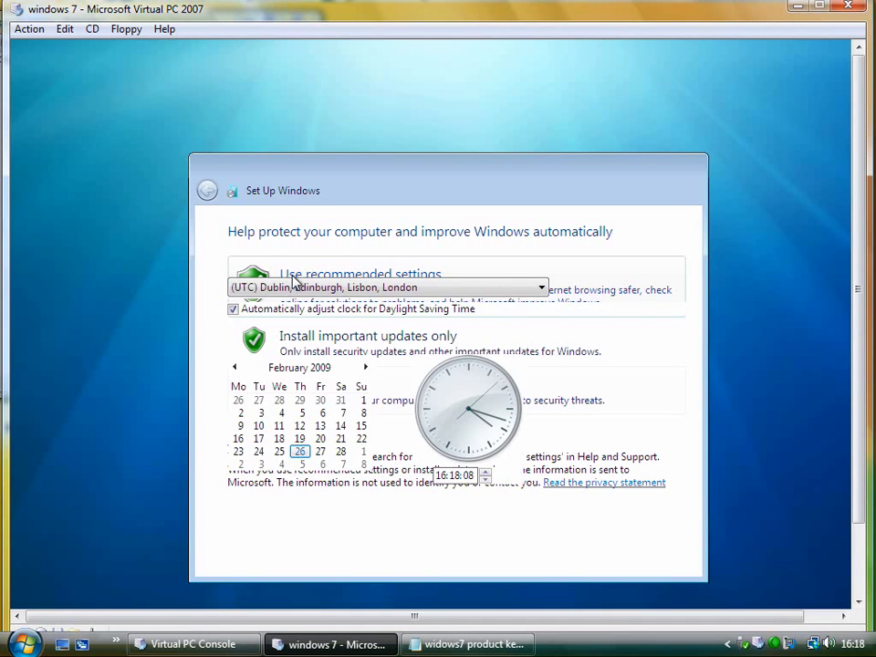
click(294, 286)
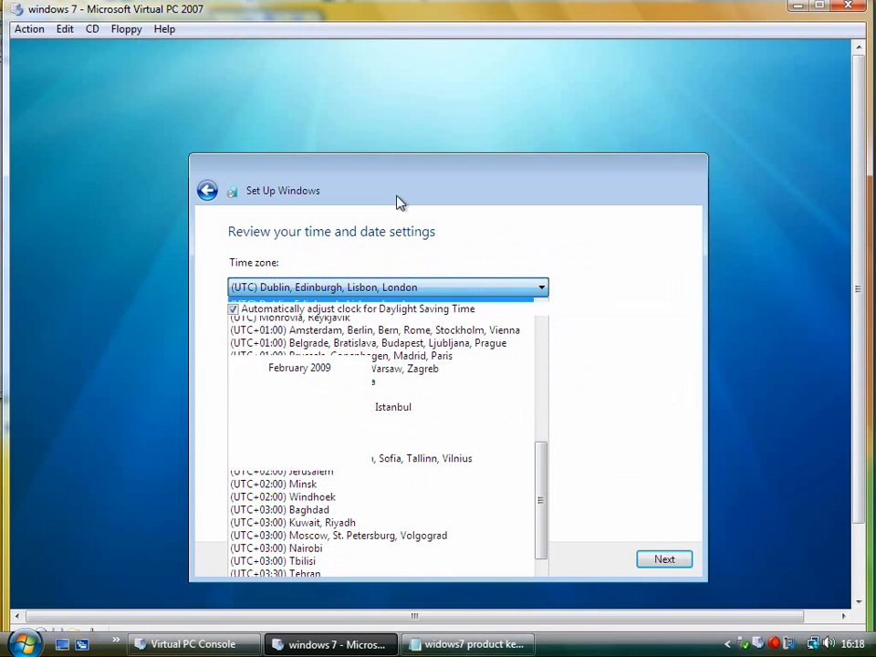
click(539, 292)
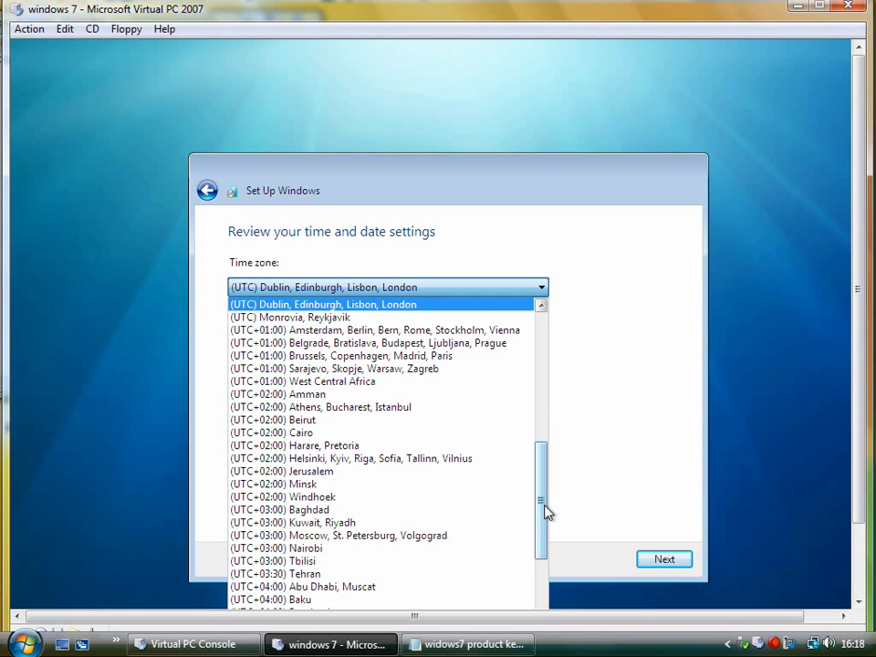
drag(547, 513, 536, 348)
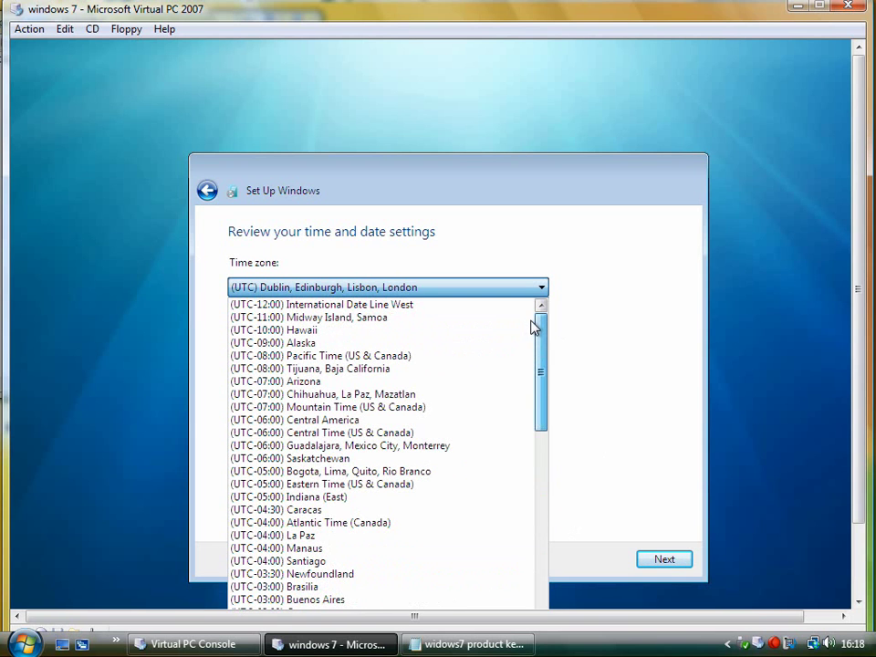
scroll(536, 358, down, 12)
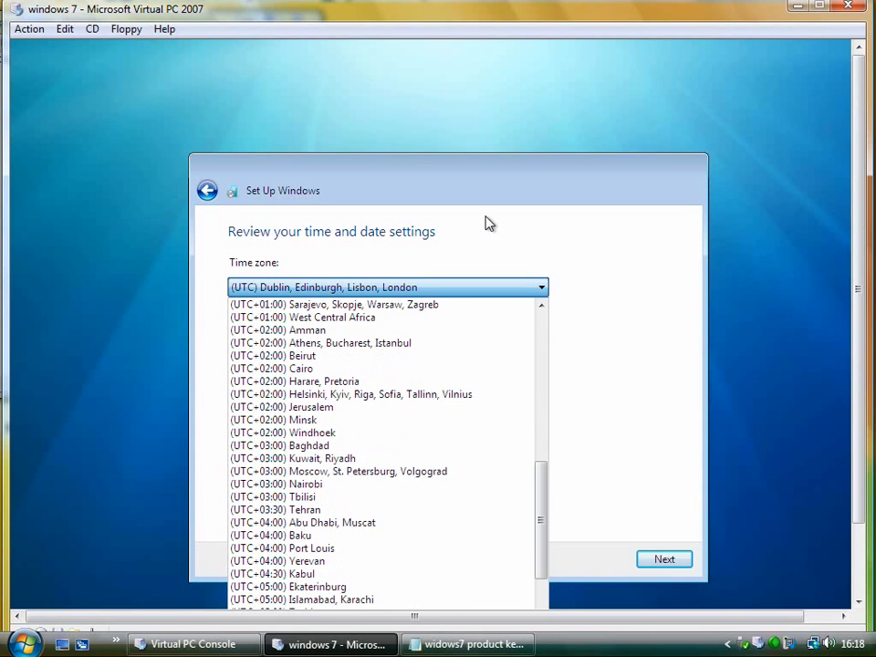
click(488, 224)
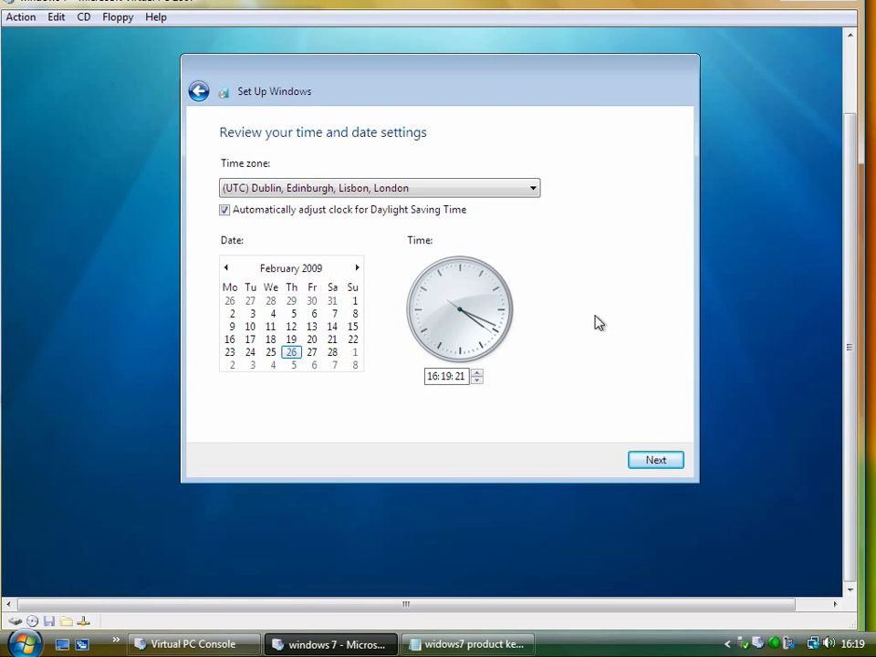
click(652, 461)
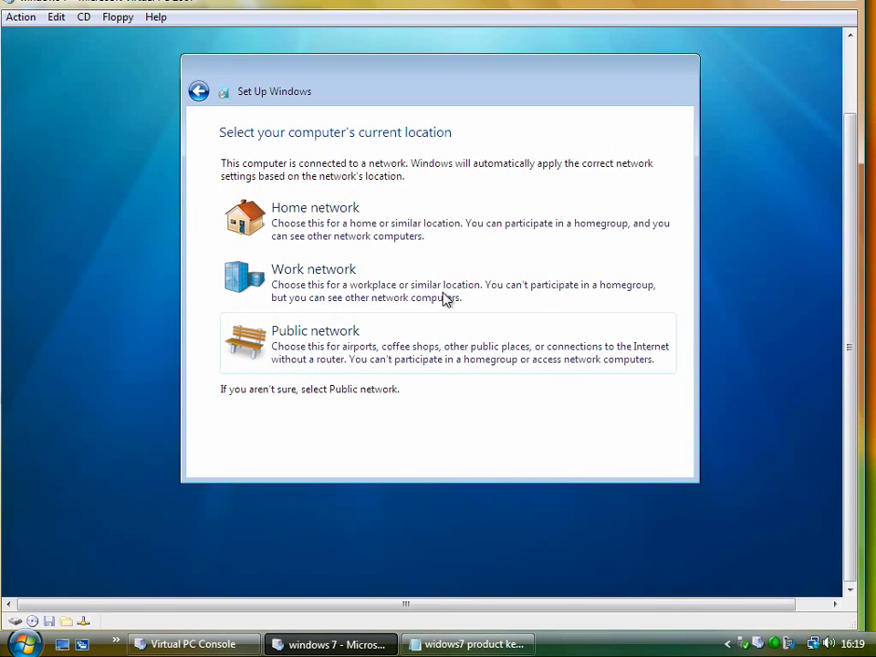
- Set the computer's current location to Home network and skip creating a homegroup
click(378, 222)
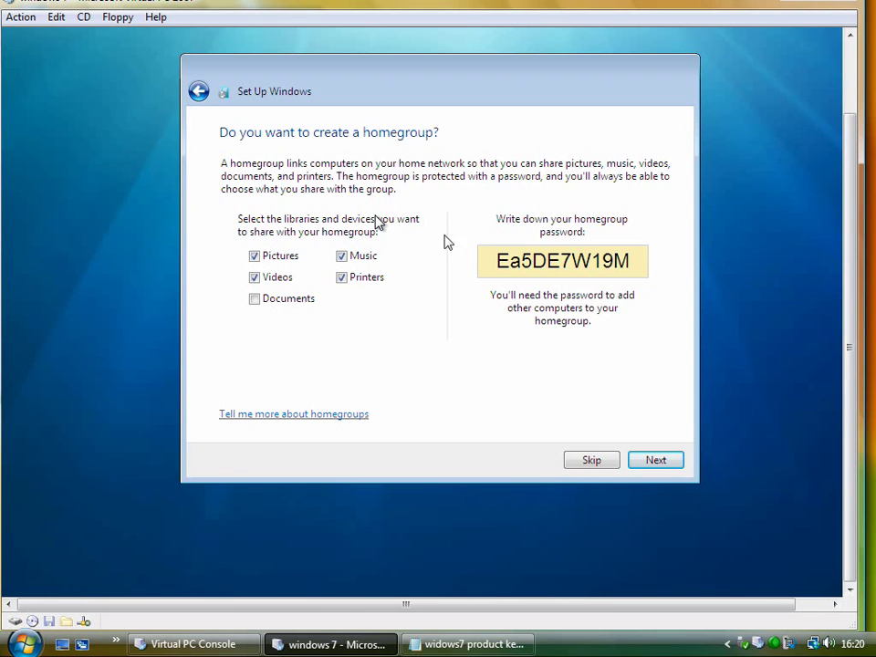
click(593, 460)
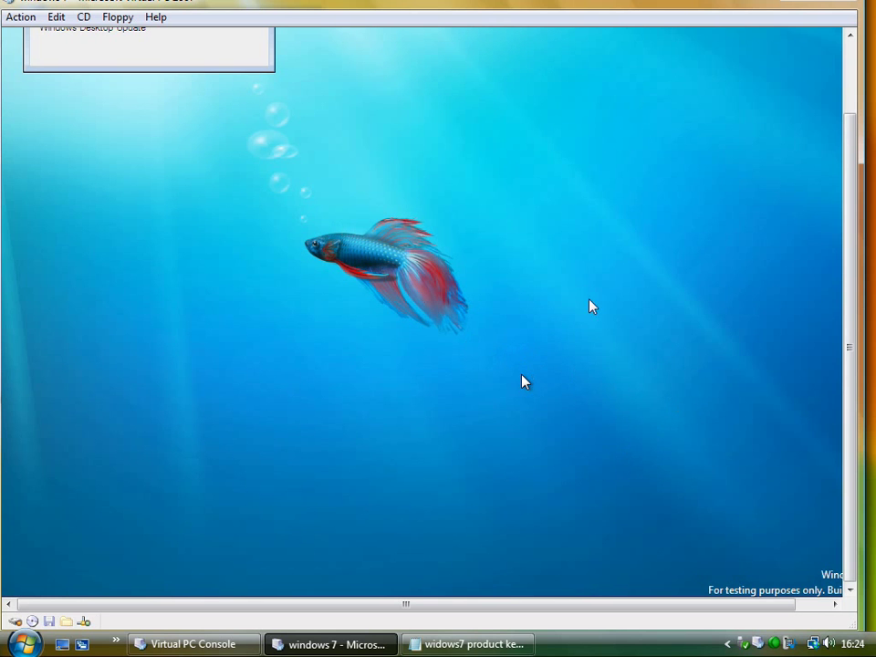
drag(849, 397, 851, 348)
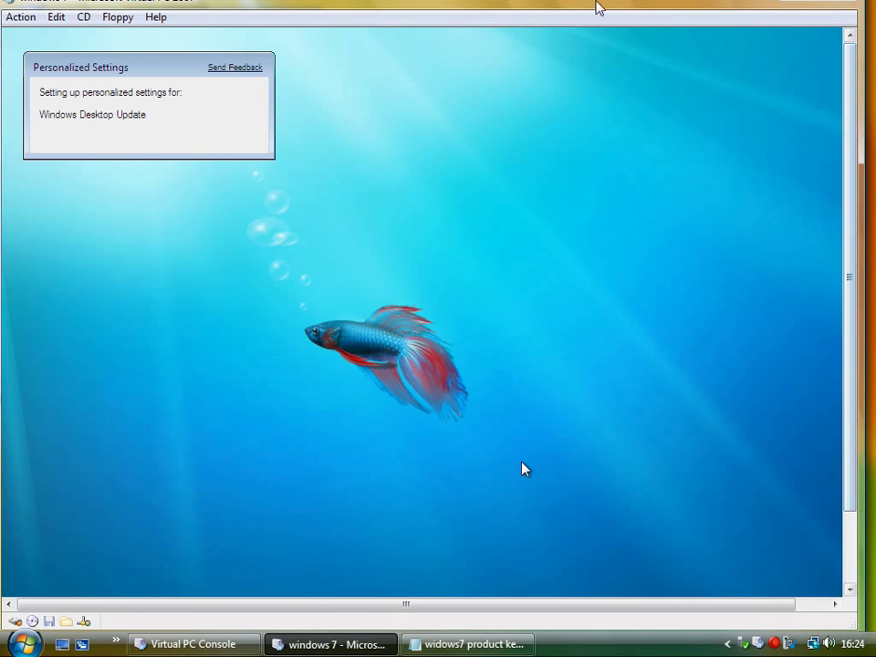
mouse_move(597, 5)
mouse_down()
mouse_move(606, 40)
mouse_move(609, 22)
mouse_up()
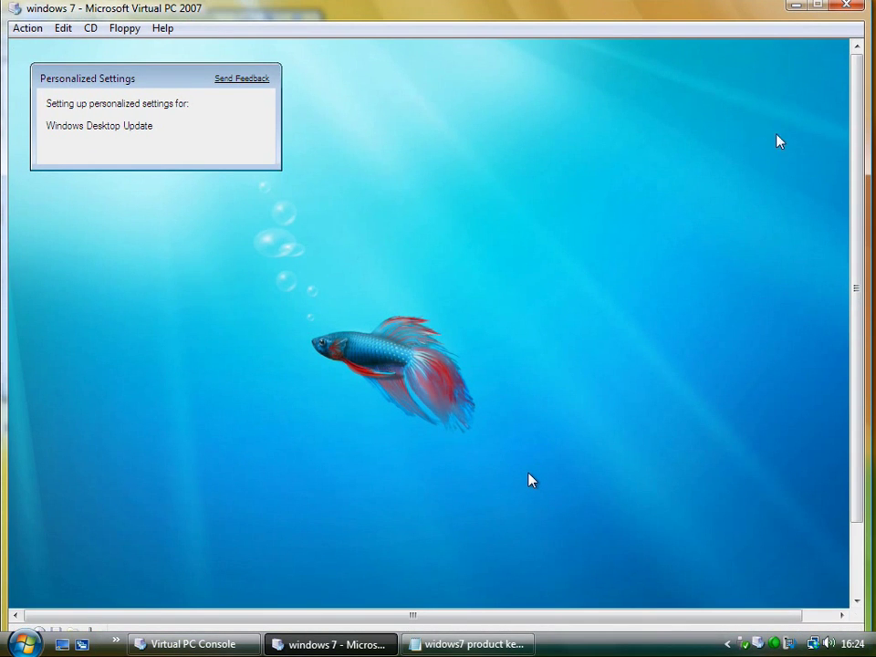
drag(854, 192, 862, 296)
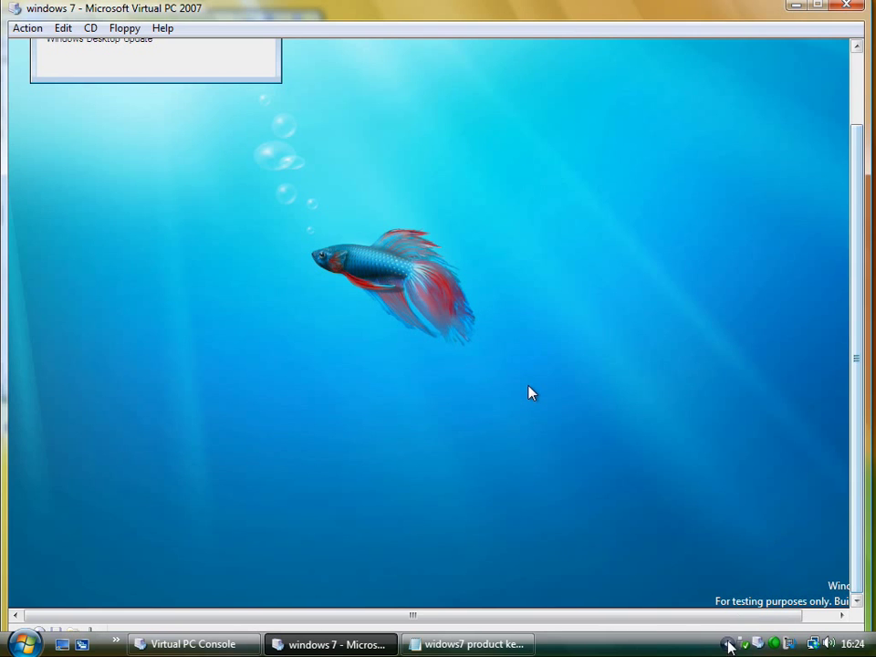
click(819, 618)
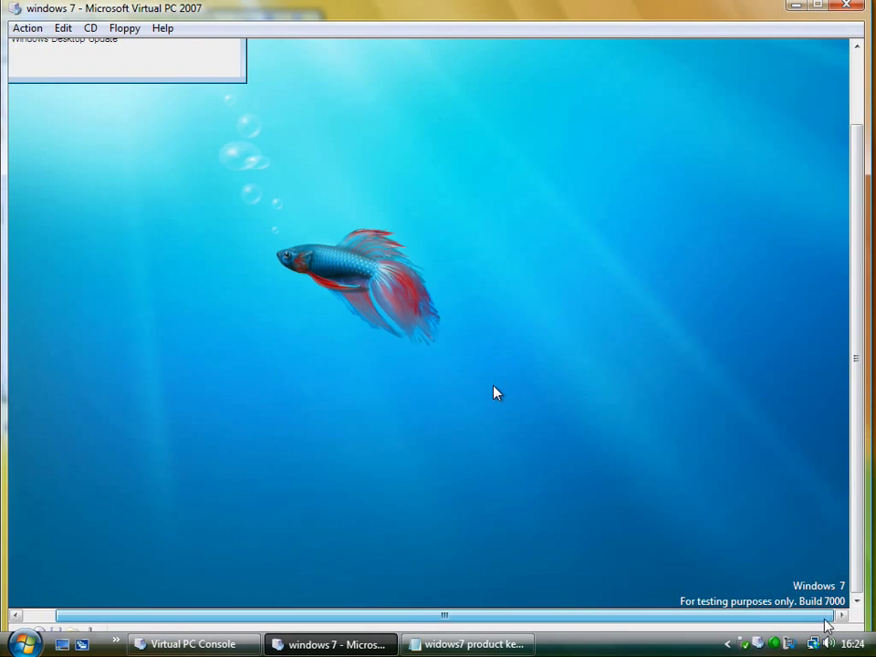
drag(819, 620, 693, 622)
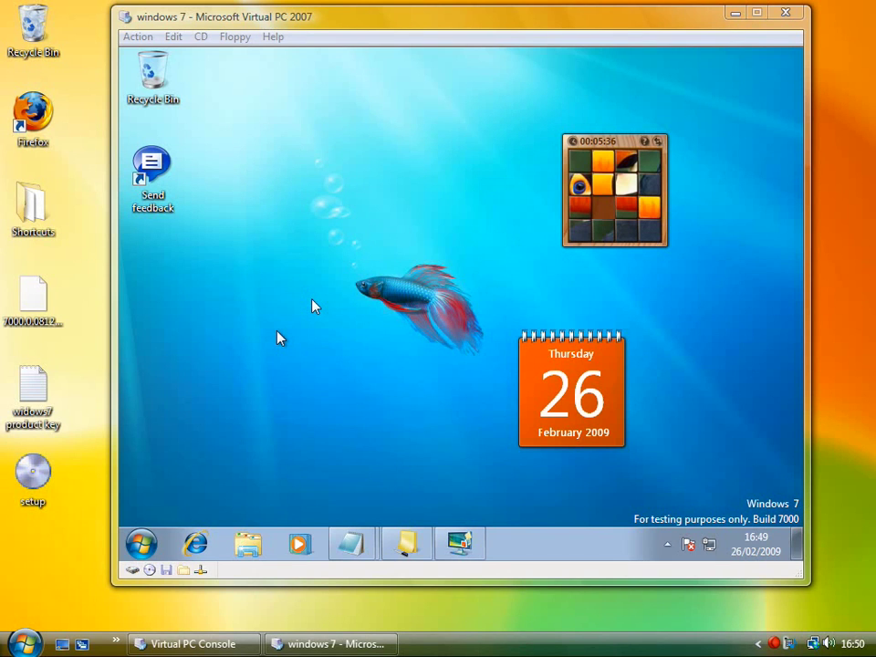
- Move the windows 7 virtual machine window aside to view the Virtual PC Console, and move it back over the console
click(411, 26)
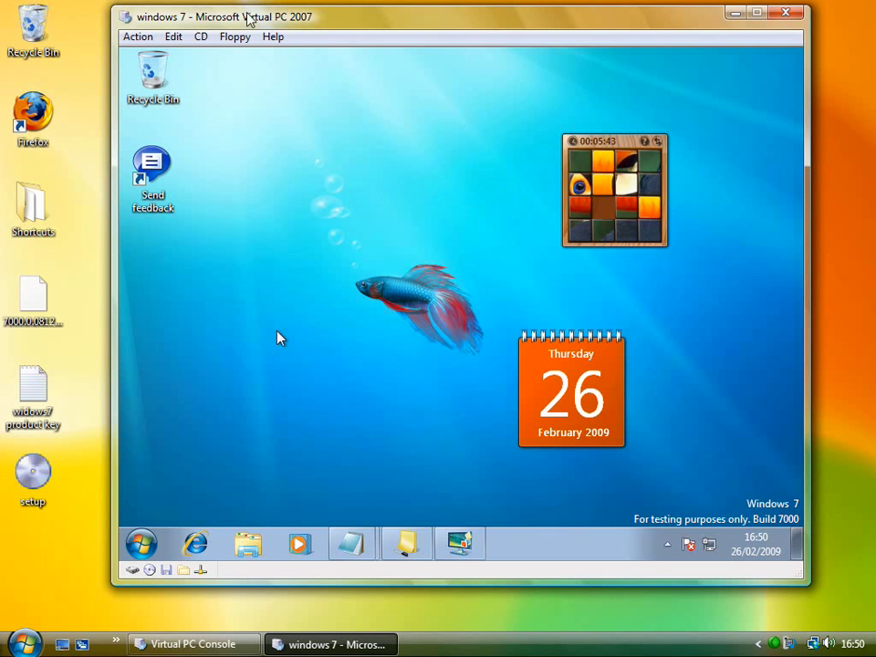
drag(252, 17, 369, 215)
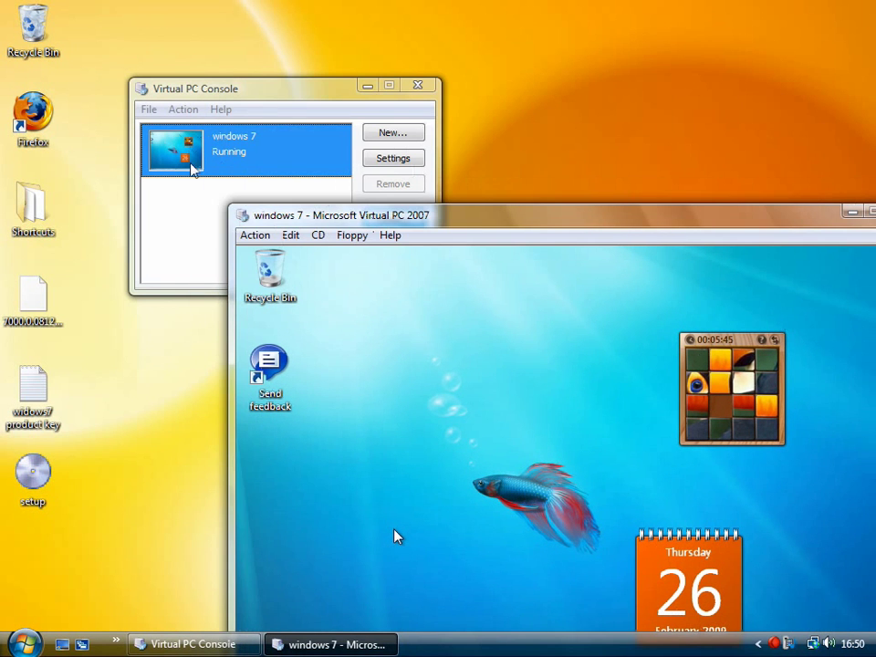
drag(408, 216, 274, 35)
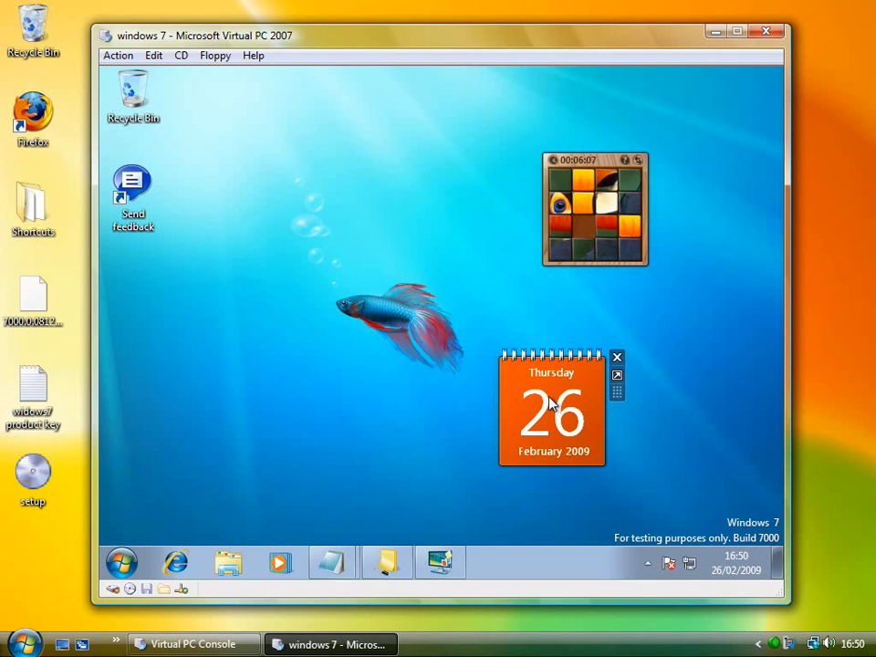
- Move the calendar gadget below the fish in the Windows 7 wallpaper and shift the picture puzzle gadget slightly
drag(553, 407, 263, 412)
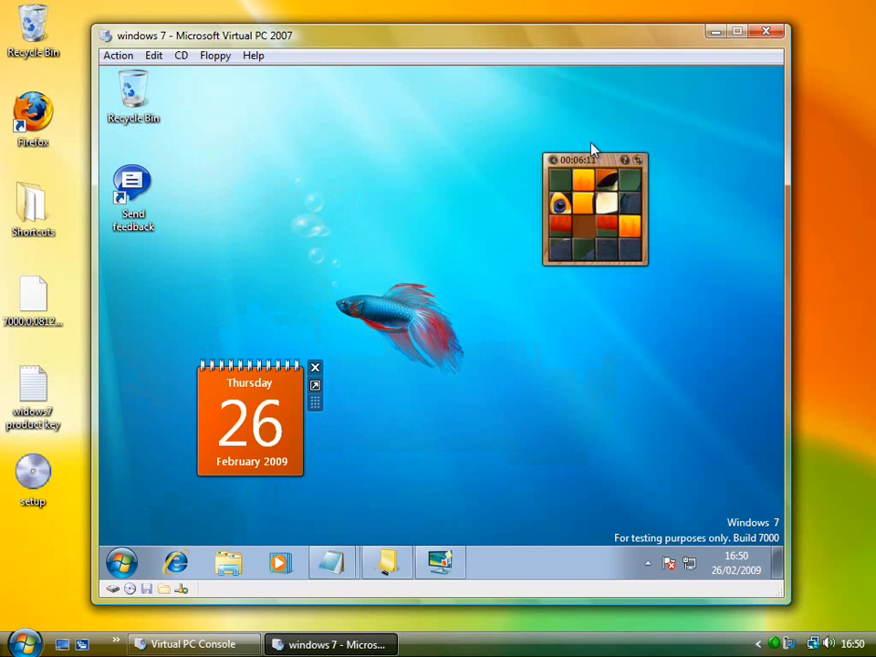
drag(588, 158, 599, 179)
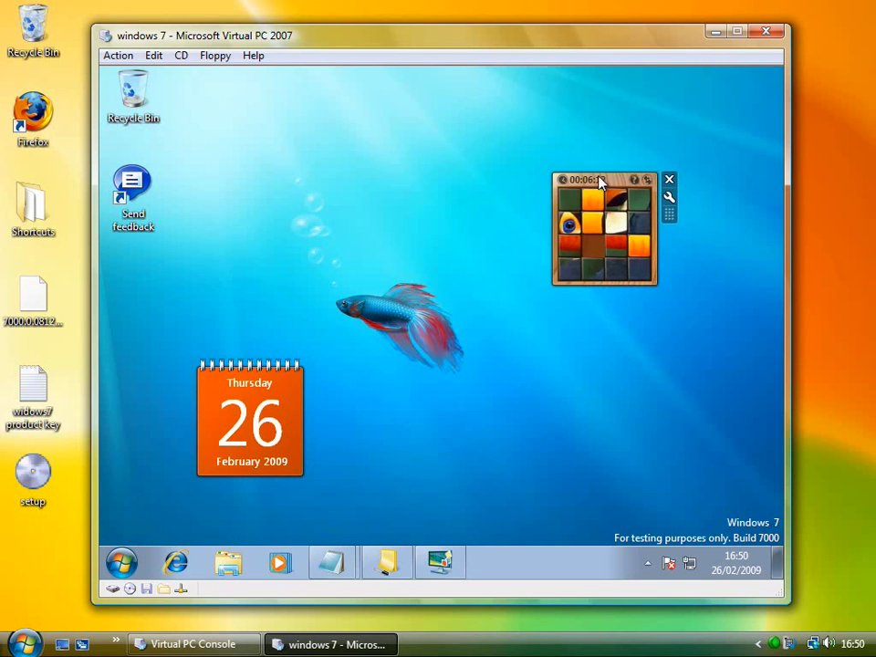
- Bring up the first Untitled - Notepad window in Windows 7 and pull it from the desktop's edge toward the middle
right_click(334, 564)
click(333, 563)
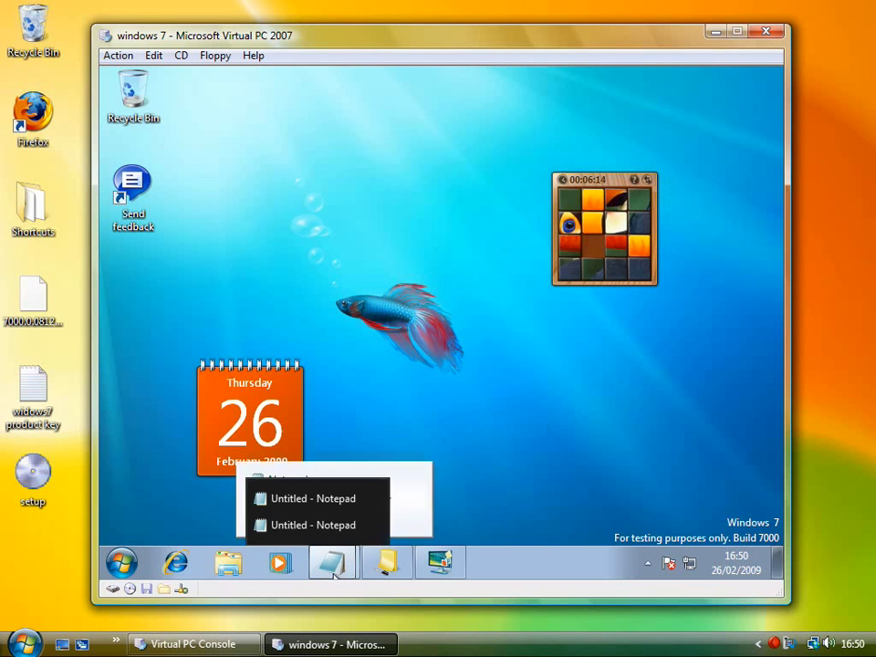
click(299, 502)
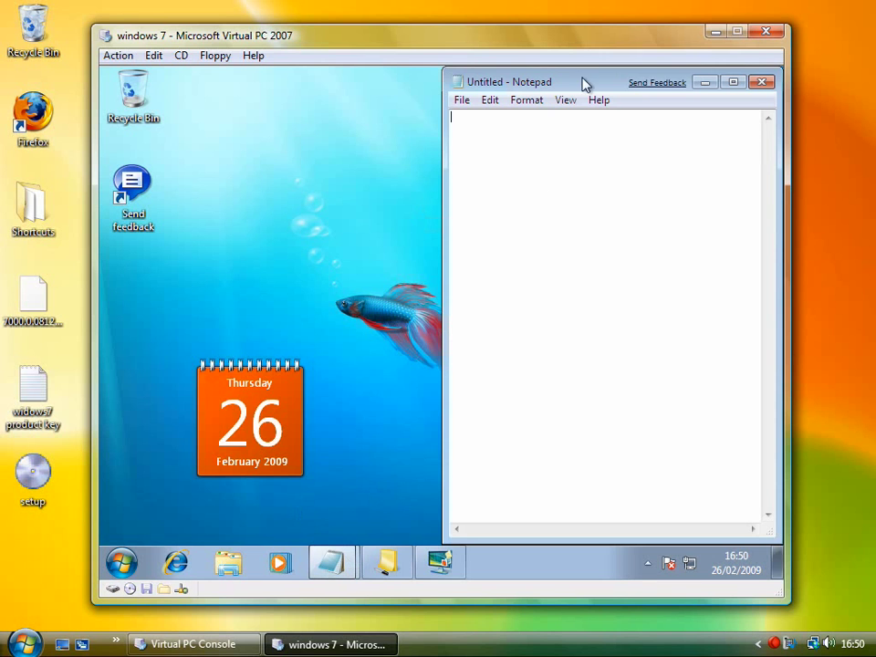
drag(581, 82, 332, 128)
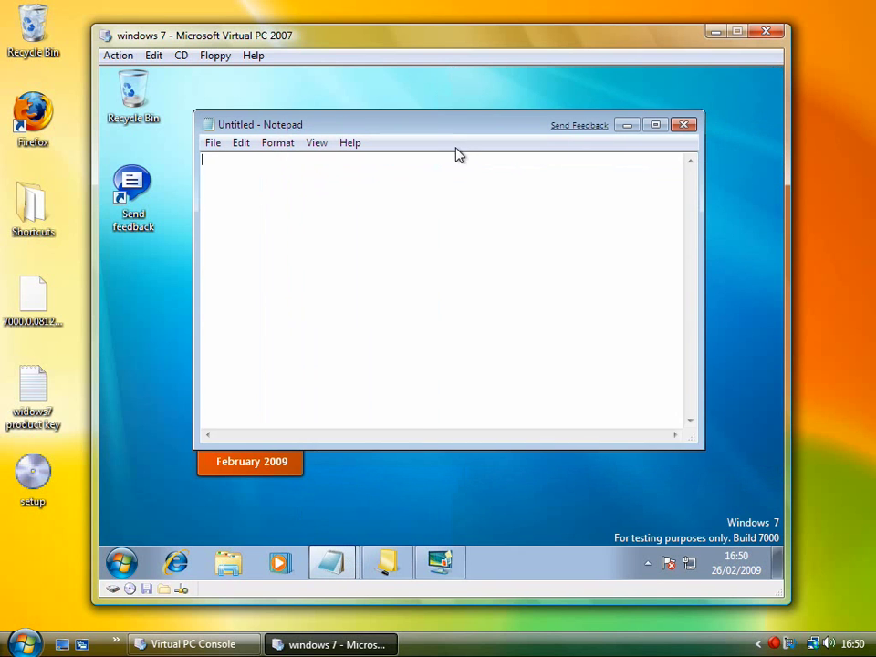
- Bring up the second Untitled - Notepad window and snap the two Notepad windows side by side, the second on the right half
click(354, 566)
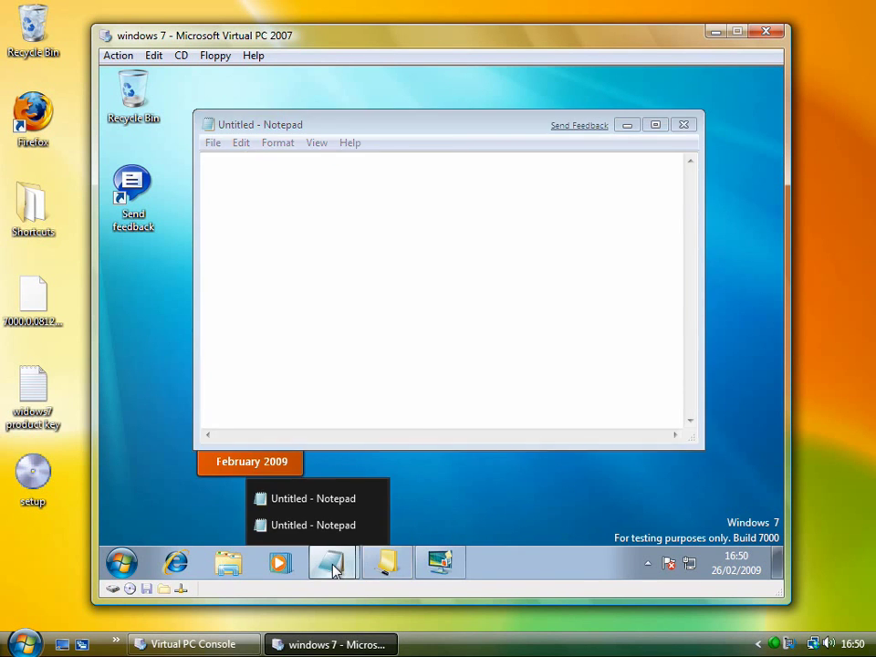
click(324, 525)
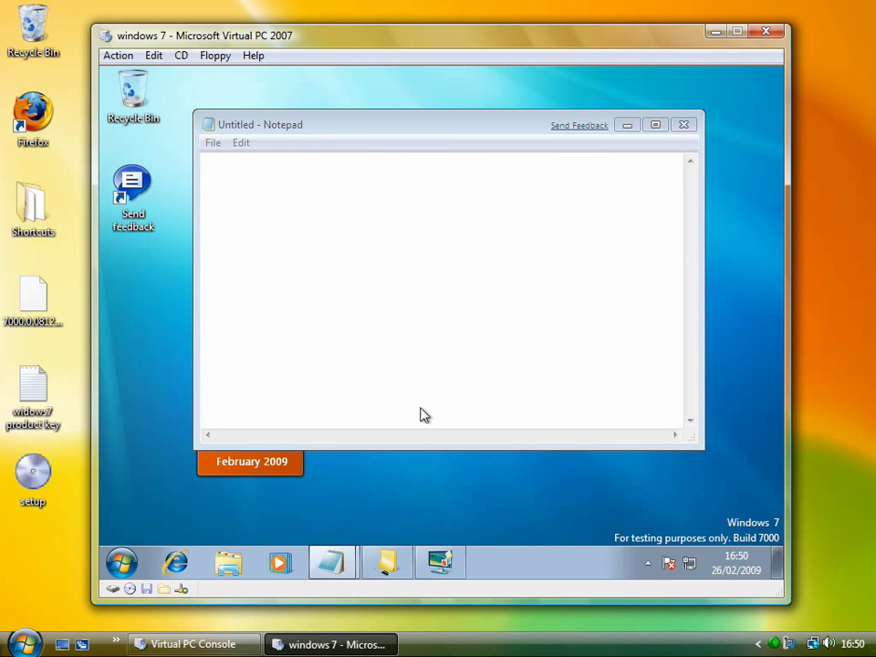
drag(277, 171, 423, 171)
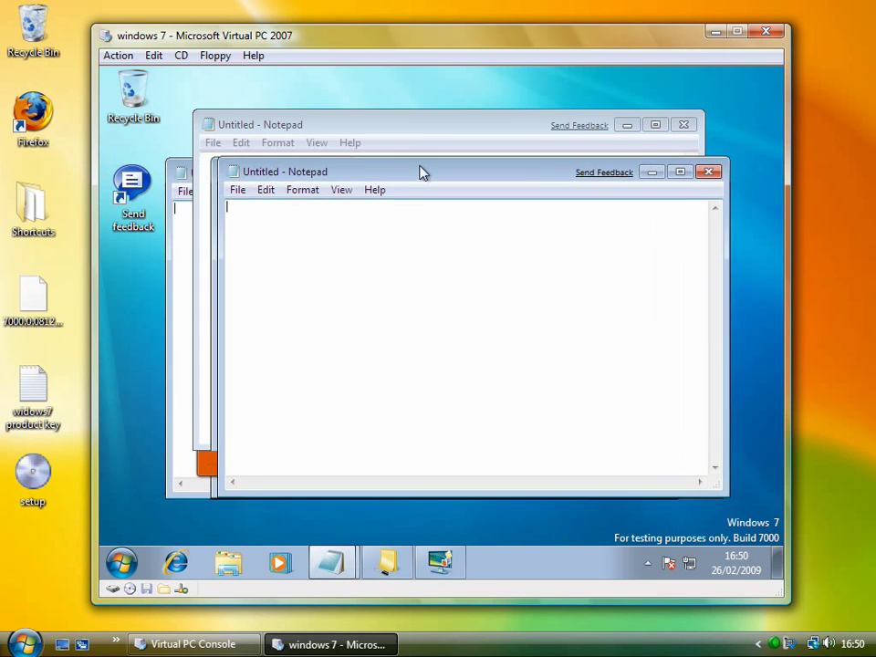
drag(352, 172, 776, 172)
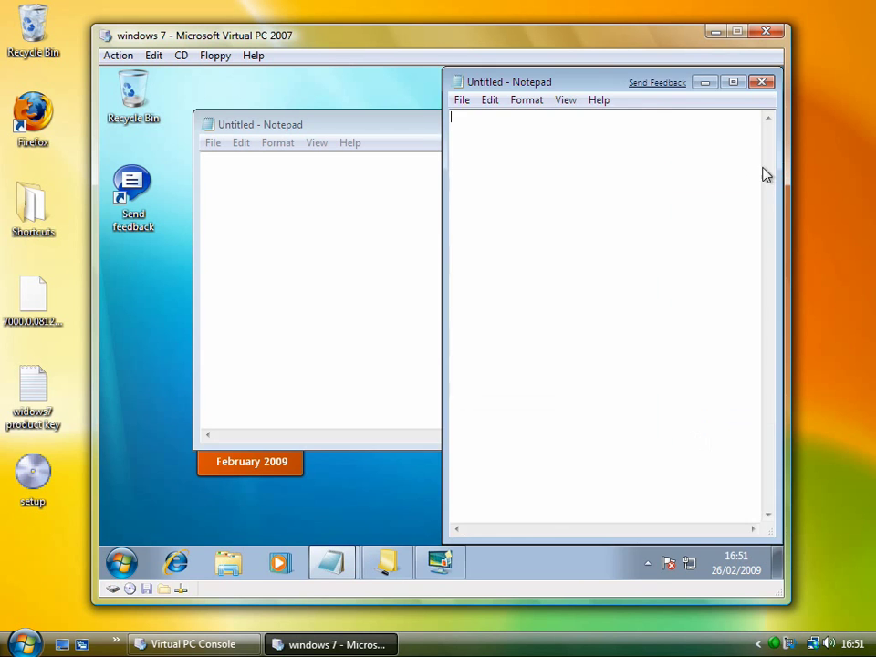
drag(391, 135, 101, 155)
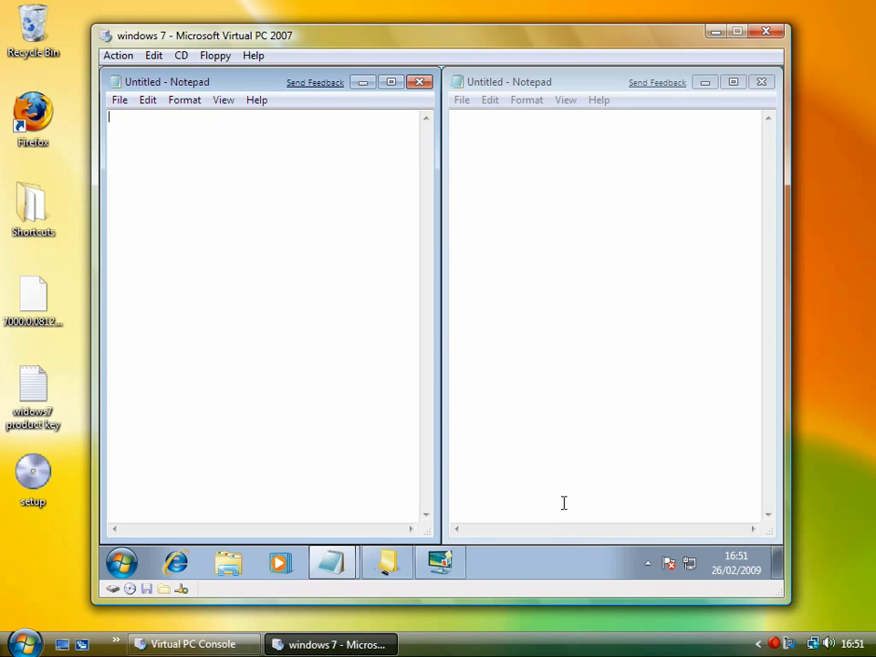
- Show the Windows 7 desktop, restore the two Notepad windows, and minimize everything again to reveal the desktop
click(778, 571)
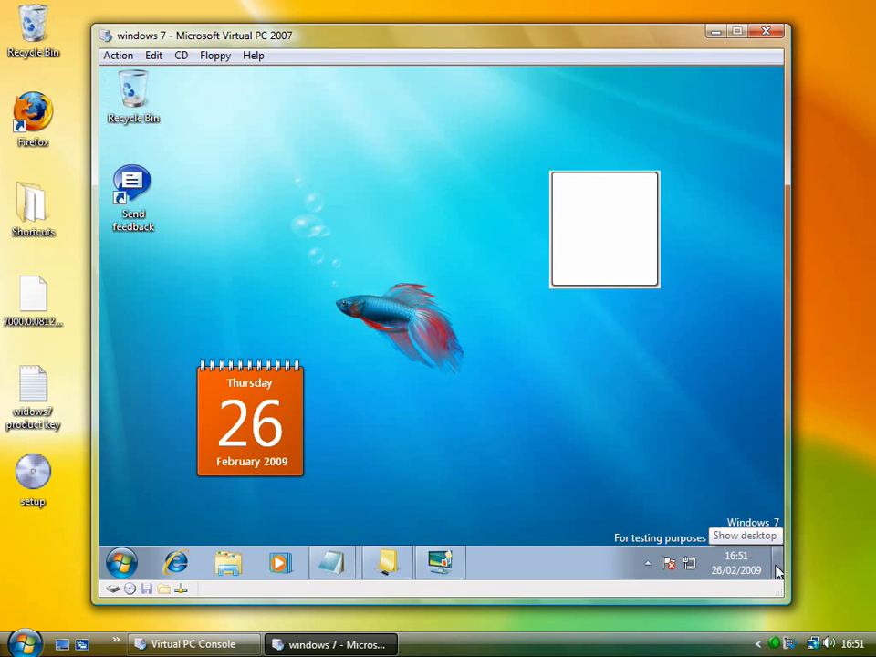
click(778, 571)
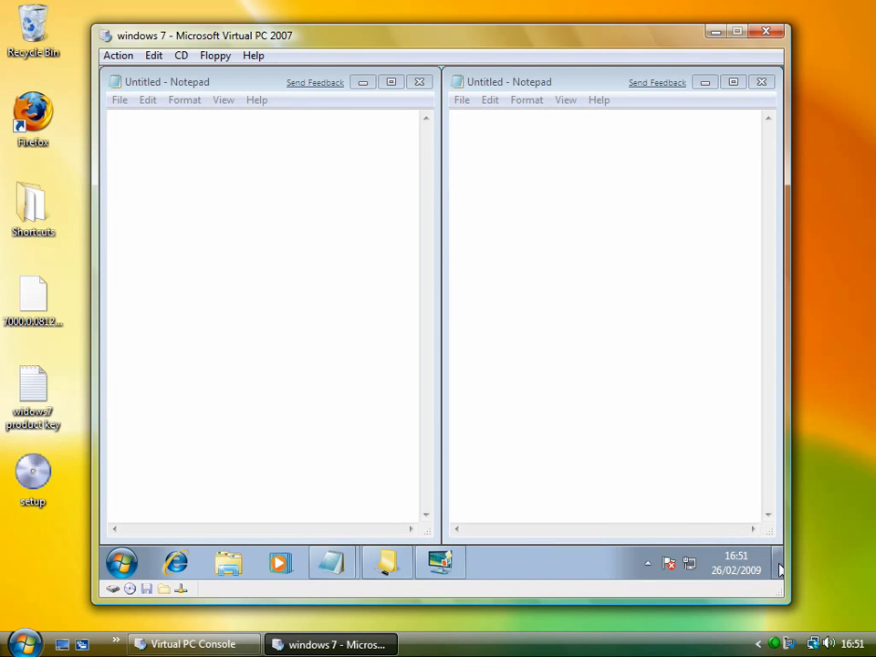
click(778, 572)
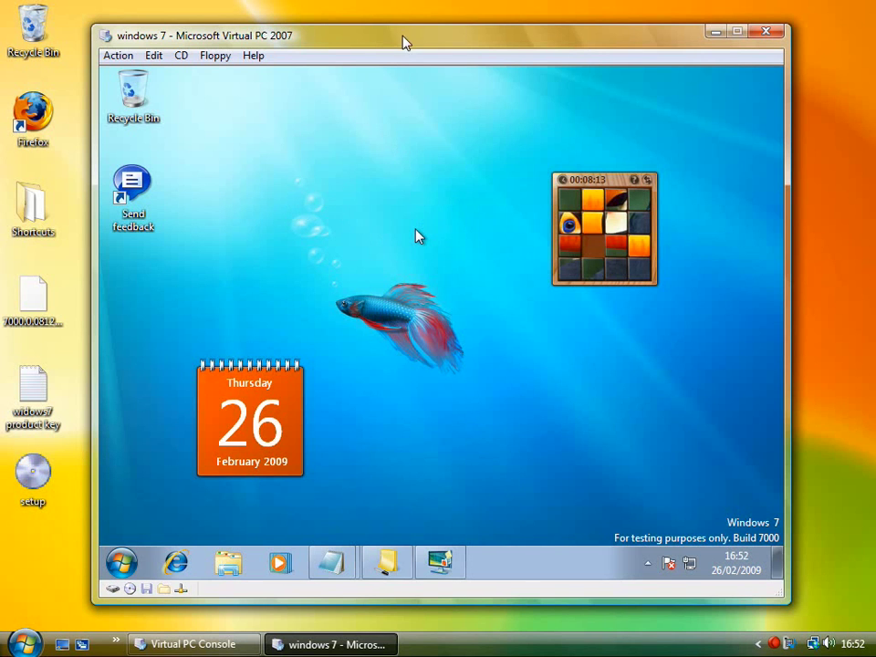
- Move the windows 7 virtual machine window around the host desktop and leave it slightly higher than before
mouse_move(405, 43)
mouse_down()
mouse_move(405, 33)
mouse_move(414, 37)
mouse_up()
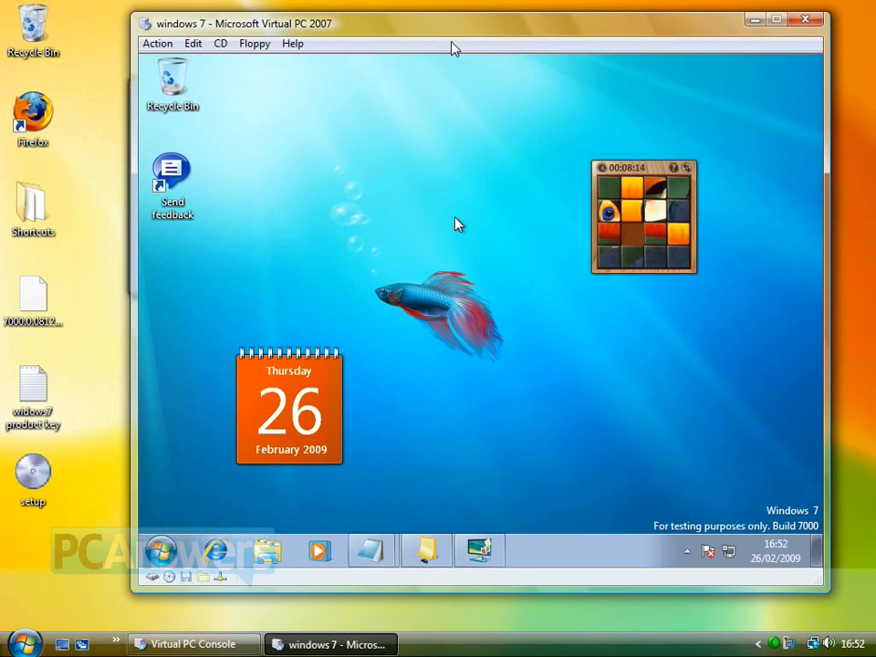
drag(550, 37, 452, 29)
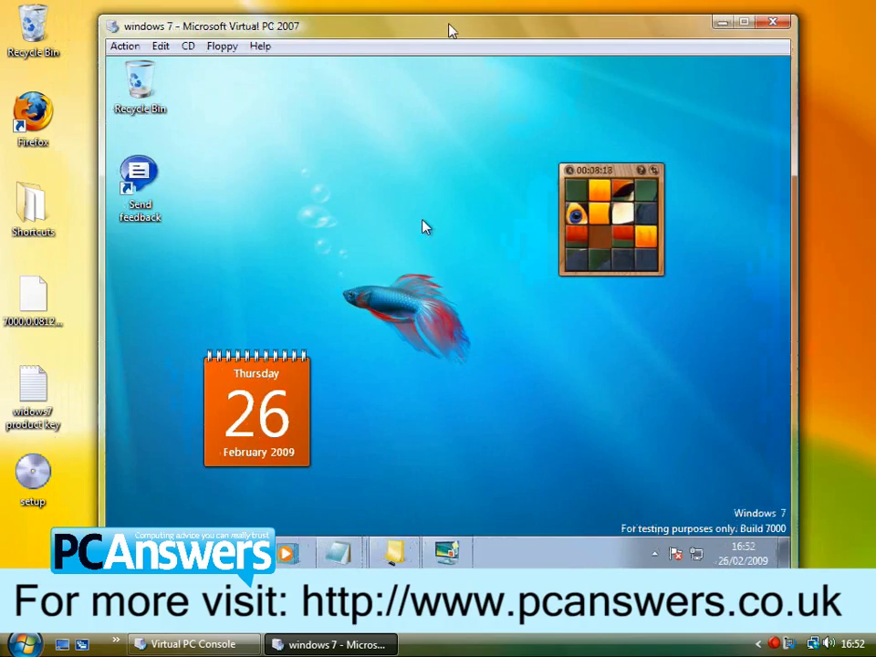